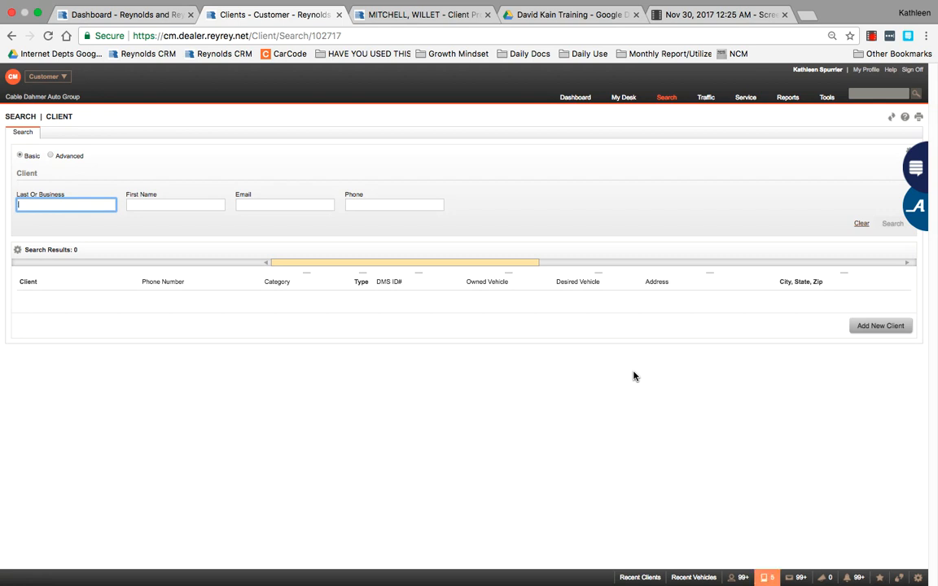
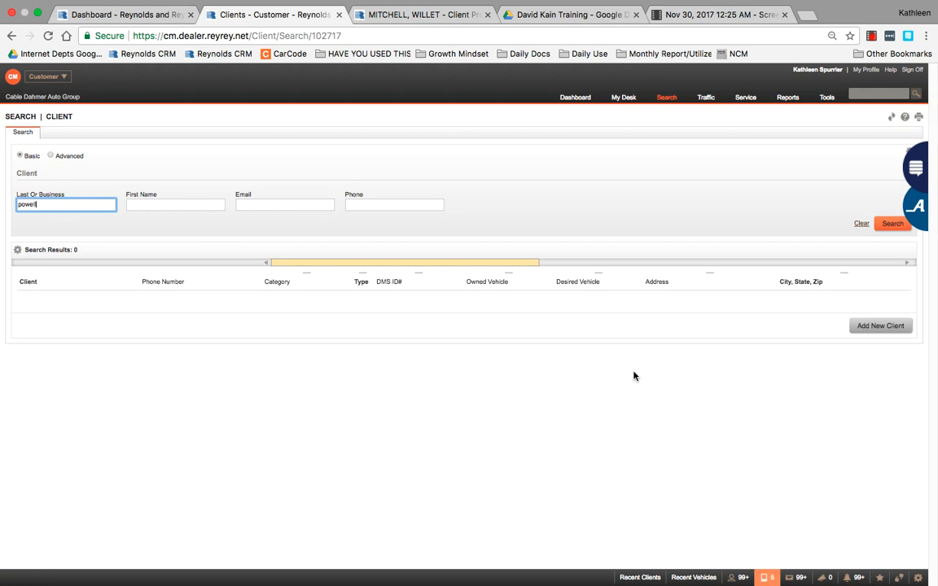
# Step: Search clients by the client's last and first name and open the single match's summary
pyautogui.press('Tab')
pyautogui.press('Return')
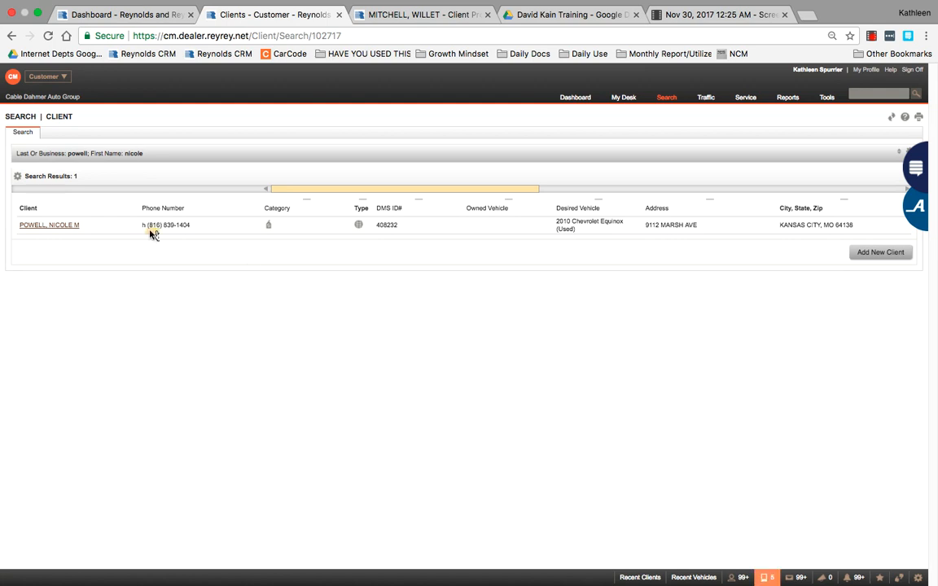
pyautogui.click(166, 234)
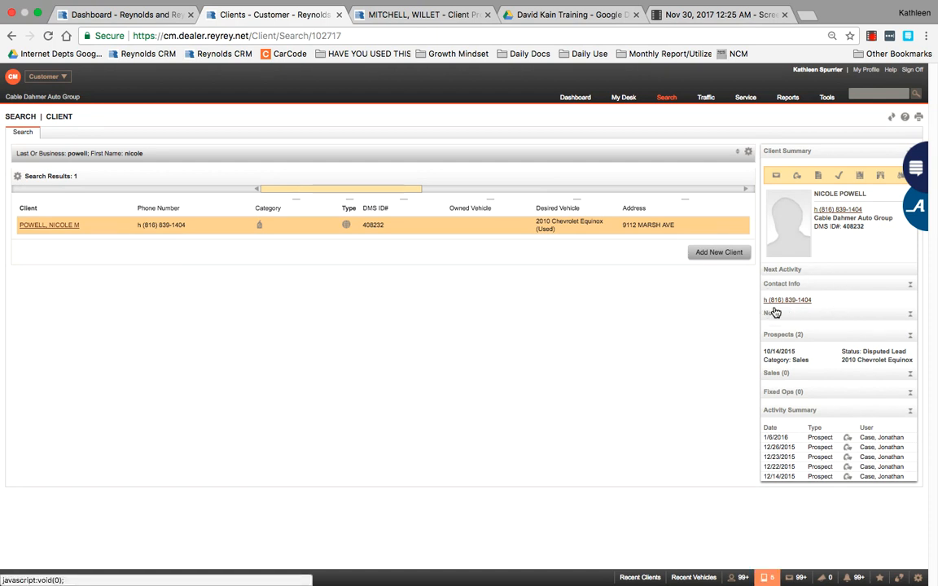
# Step: Expand the search criteria and clear both the last and first name search terms
pyautogui.click(325, 153)
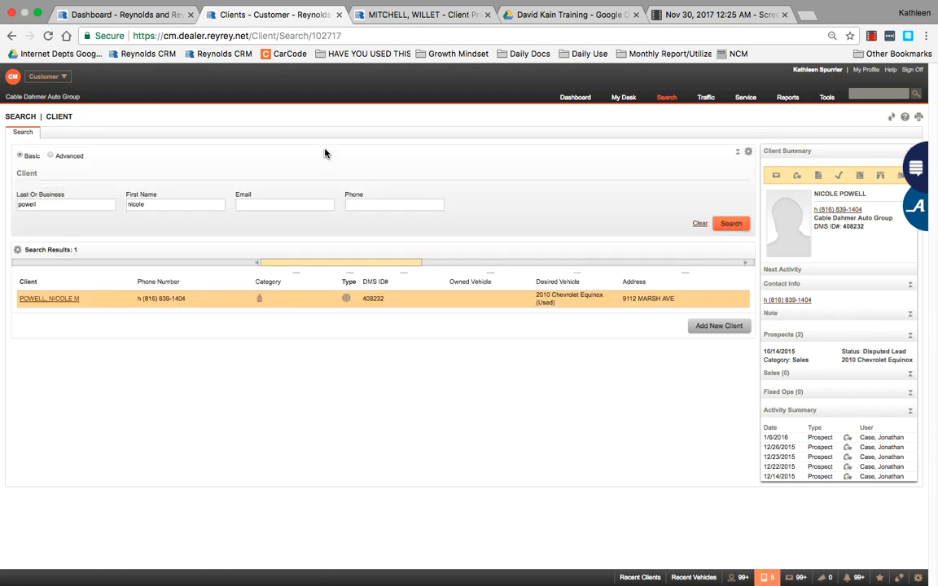
pyautogui.doubleClick(58, 204)
pyautogui.press('BackSpace')
pyautogui.press('Tab')
pyautogui.press('BackSpace')
# Step: Search by the client's 10-digit phone number and, with no match found, start a new client
pyautogui.click(398, 205)
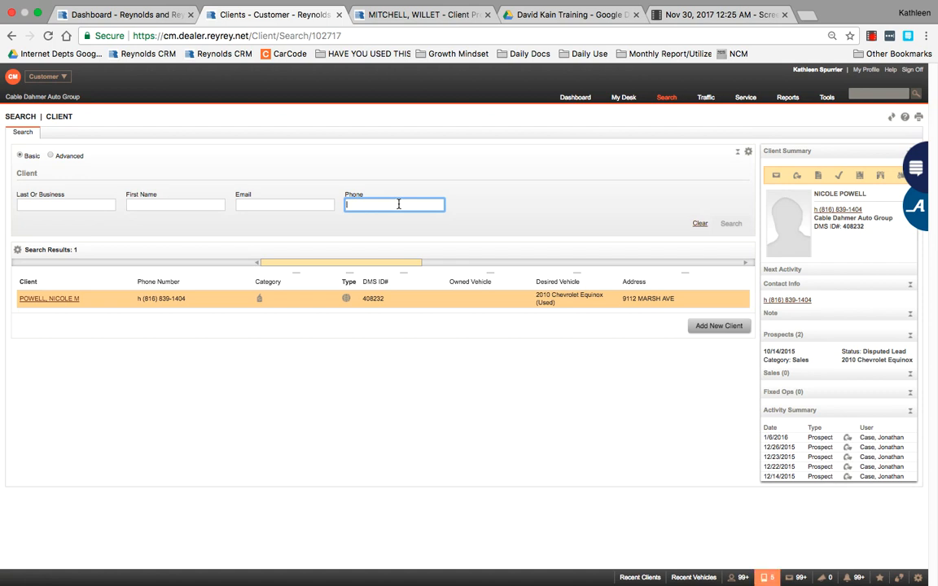
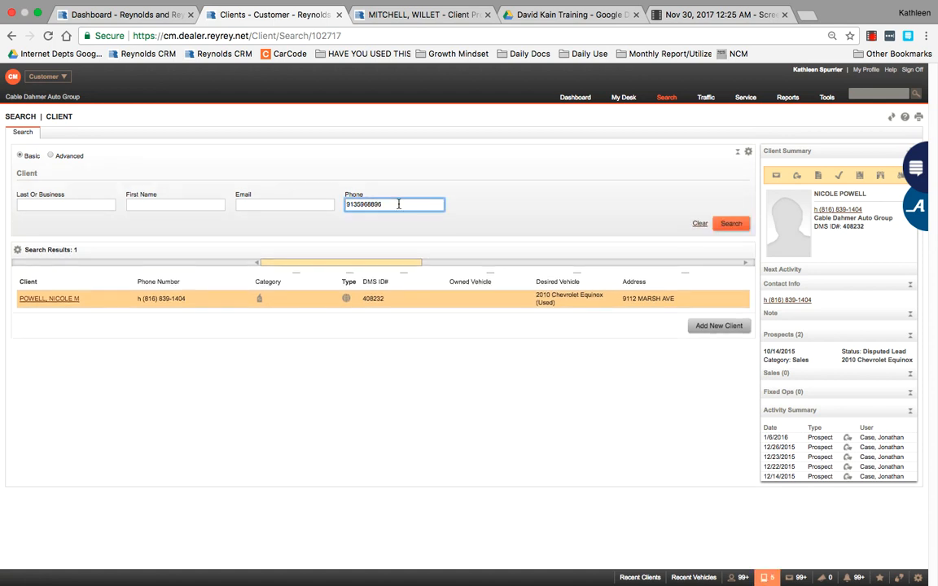
pyautogui.press('Return')
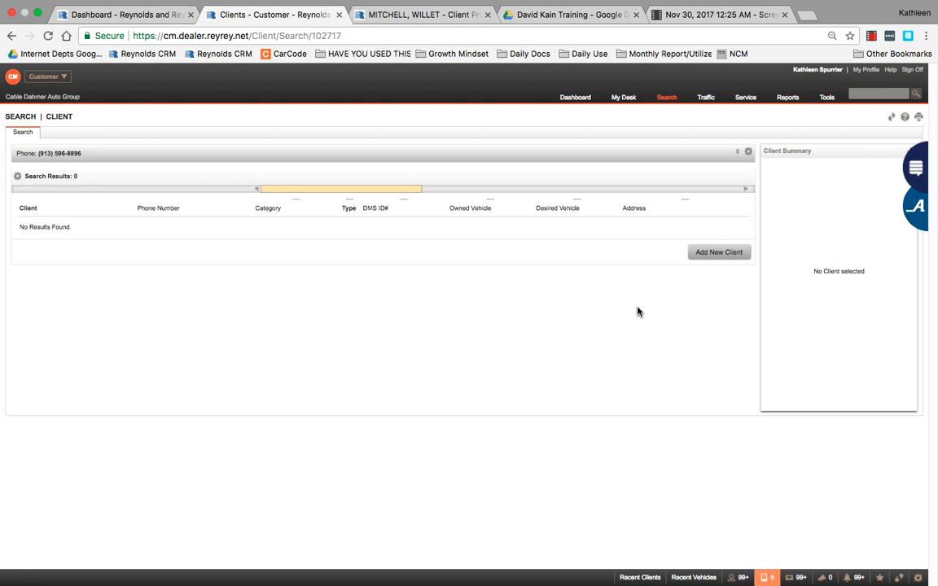
pyautogui.click(720, 254)
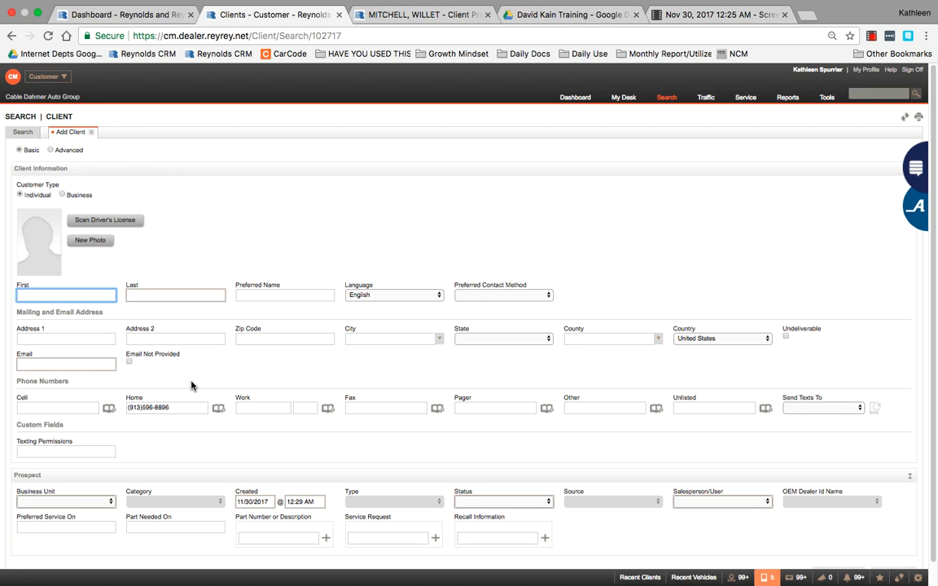
# Step: Enter the client's first name in First and last name in Last on the Add Client form
pyautogui.press('Tab')
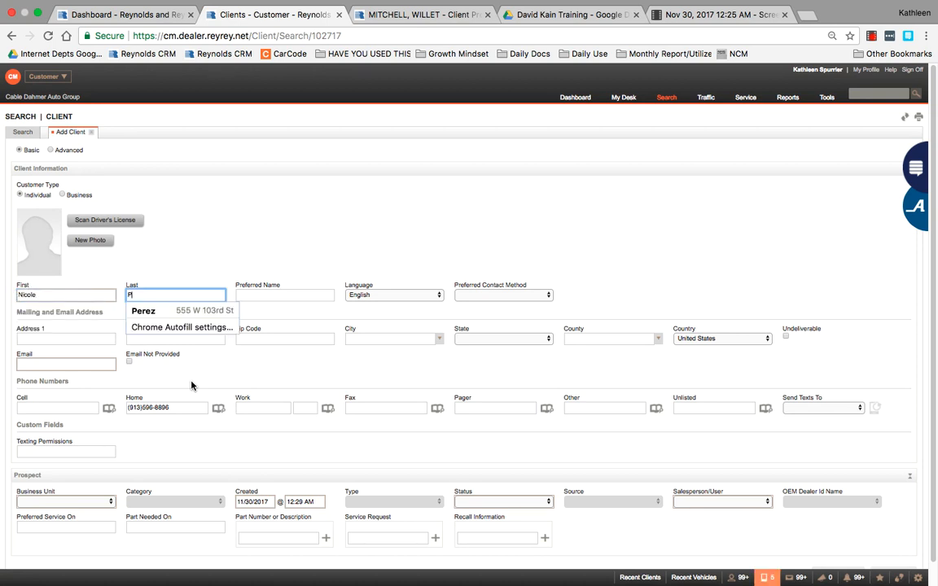
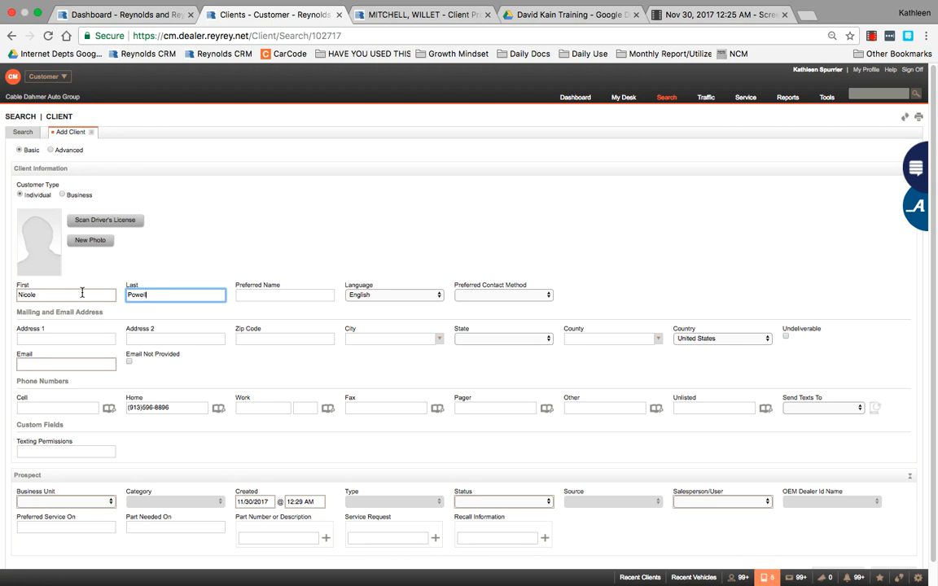
pyautogui.click(82, 294)
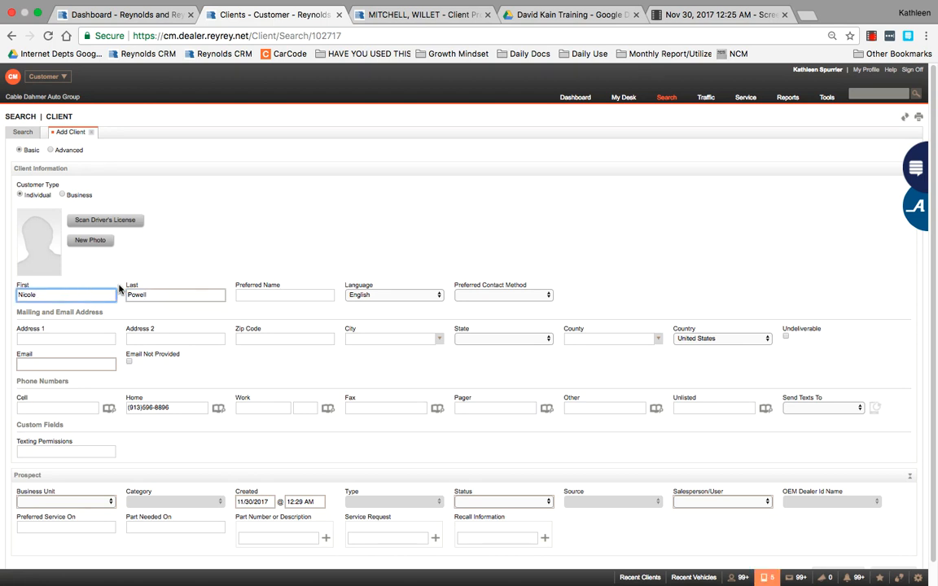
pyautogui.click(277, 293)
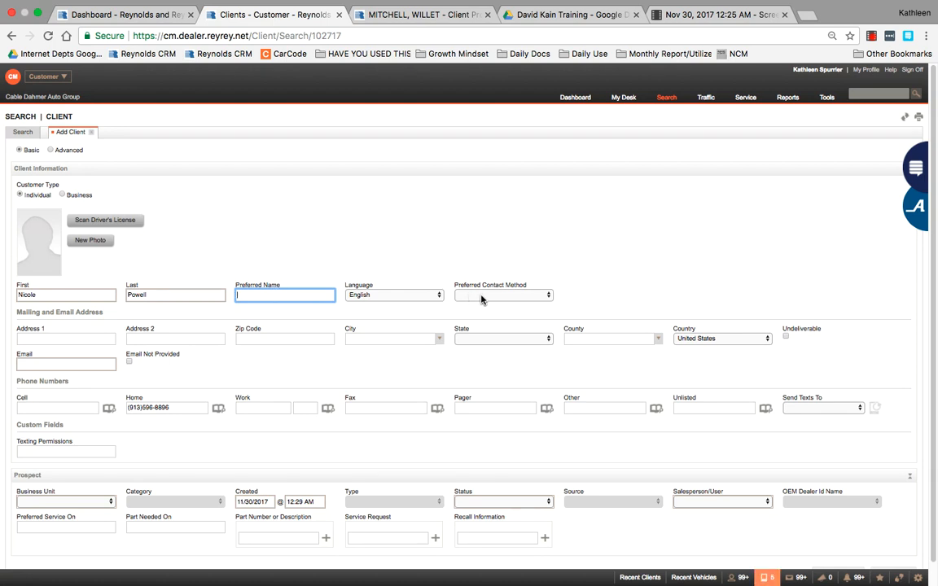
# Step: Keep English as the client's language and choose Cell as the preferred contact method
pyautogui.click(372, 295)
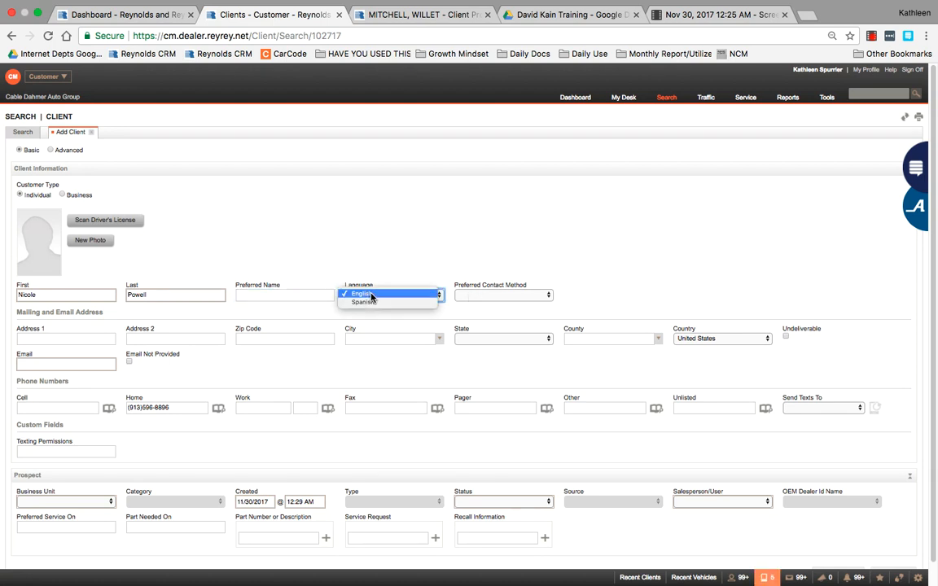
pyautogui.click(415, 249)
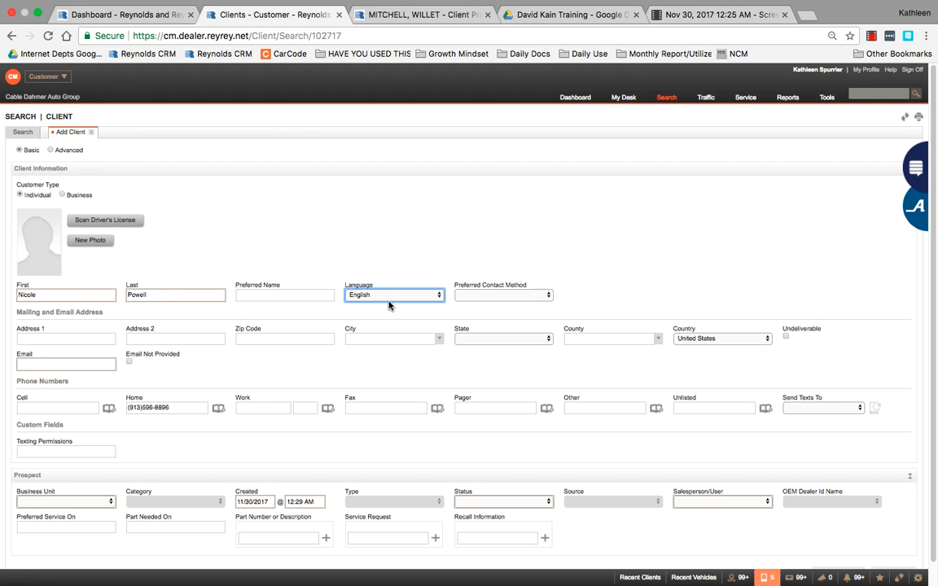
pyautogui.click(388, 300)
pyautogui.click(404, 250)
pyautogui.click(474, 296)
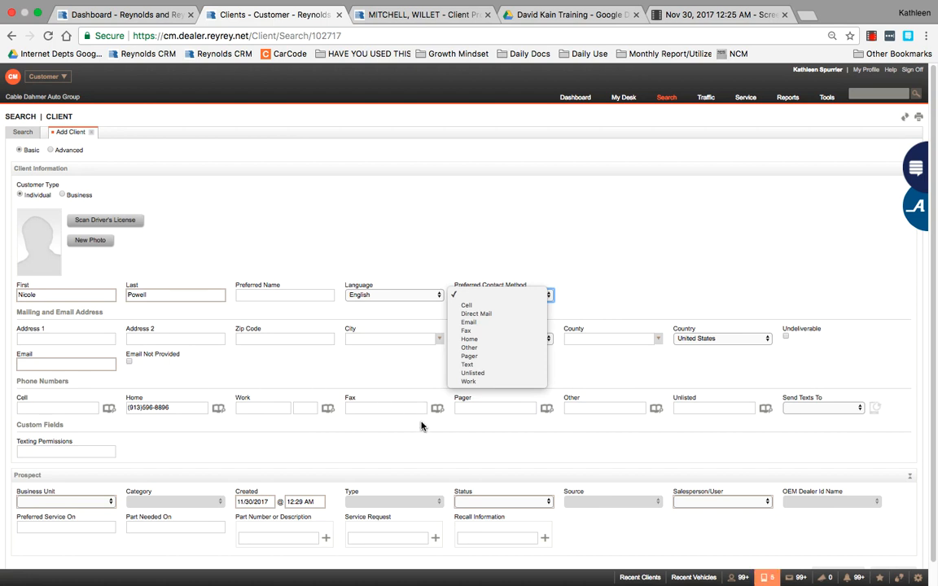
pyautogui.click(497, 306)
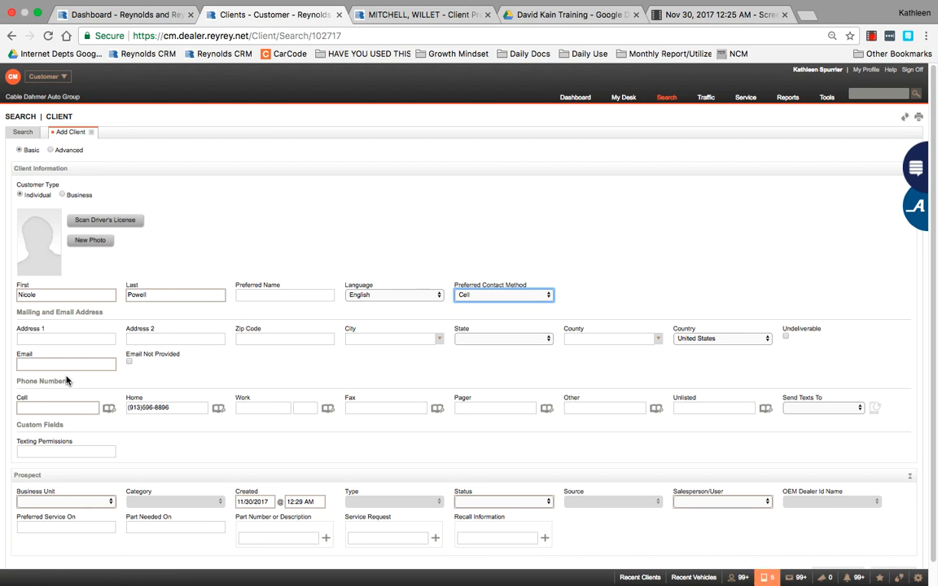
pyautogui.click(79, 342)
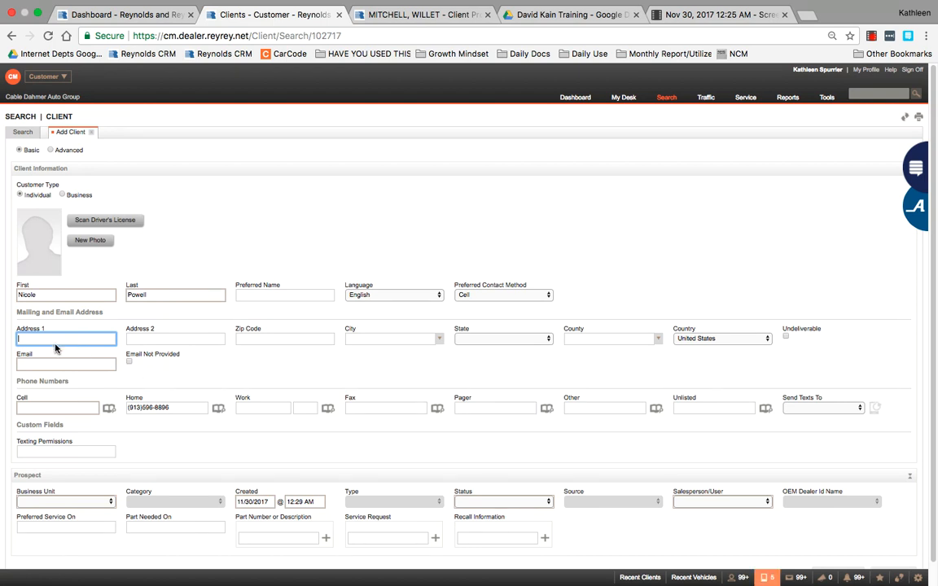
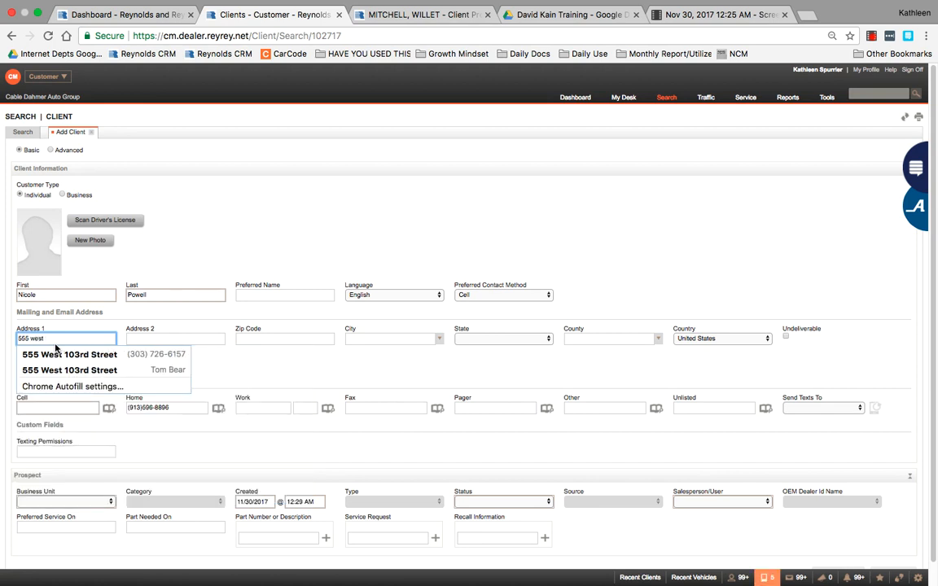
# Step: Enter the client's street address and zip code, keeping the auto-filled city, state and county
pyautogui.press('Tab')
pyautogui.press('Tab')
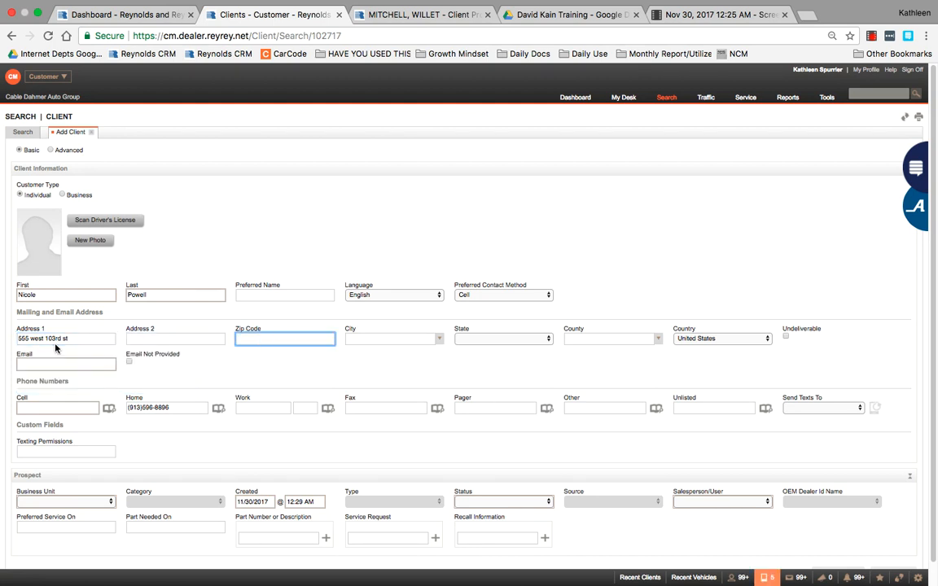
pyautogui.write('64114')
pyautogui.press('Tab')
pyautogui.write('kansaa')
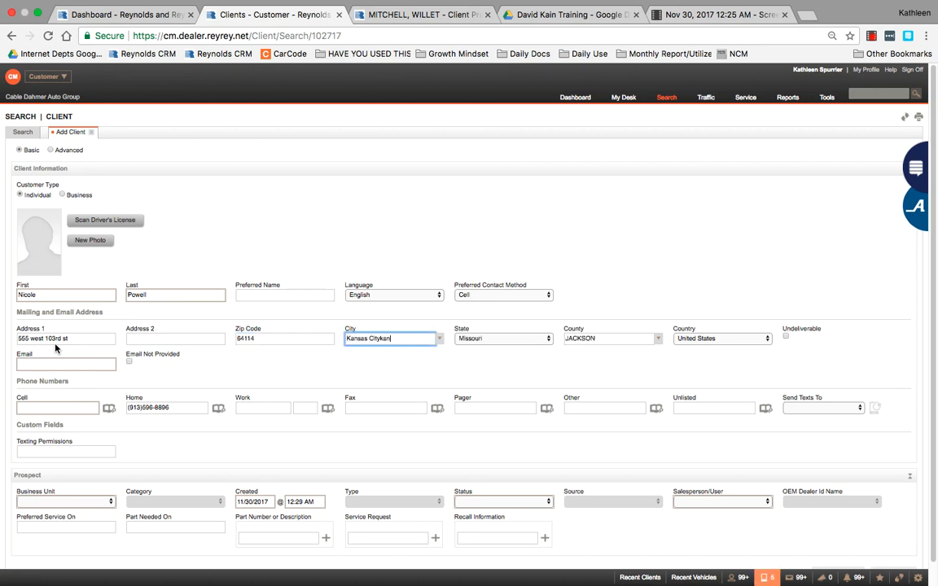
pyautogui.press('BackSpace')
pyautogui.press('BackSpace')
pyautogui.press('BackSpace')
pyautogui.press('BackSpace')
pyautogui.press('BackSpace')
pyautogui.press('BackSpace')
pyautogui.click(323, 373)
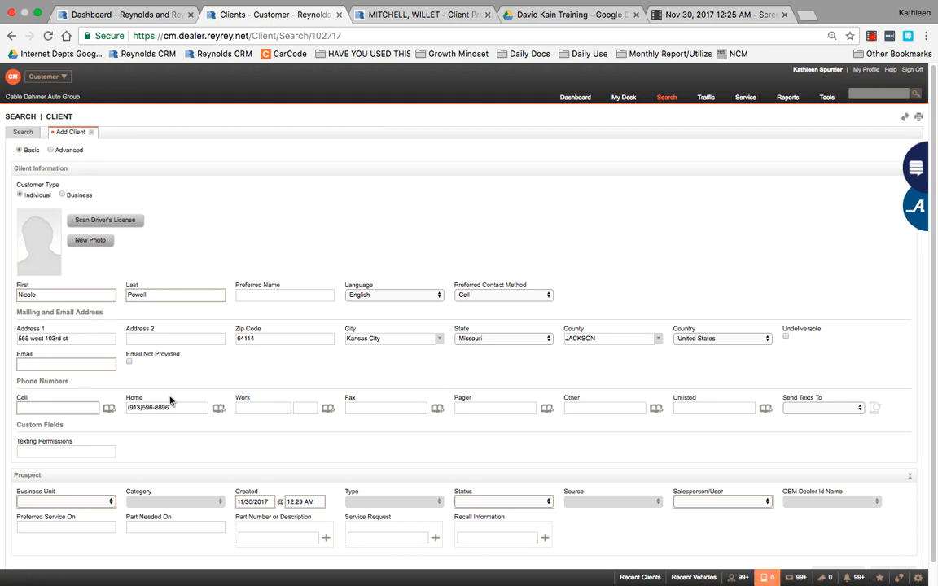
pyautogui.click(54, 370)
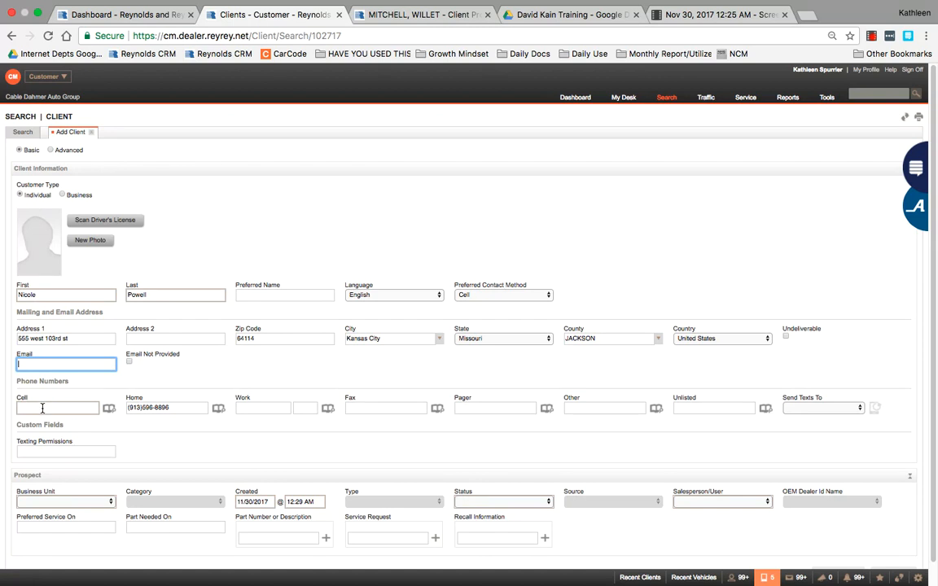
# Step: Fill in the client's email address in the required Email field, clearing its error
pyautogui.press('Tab')
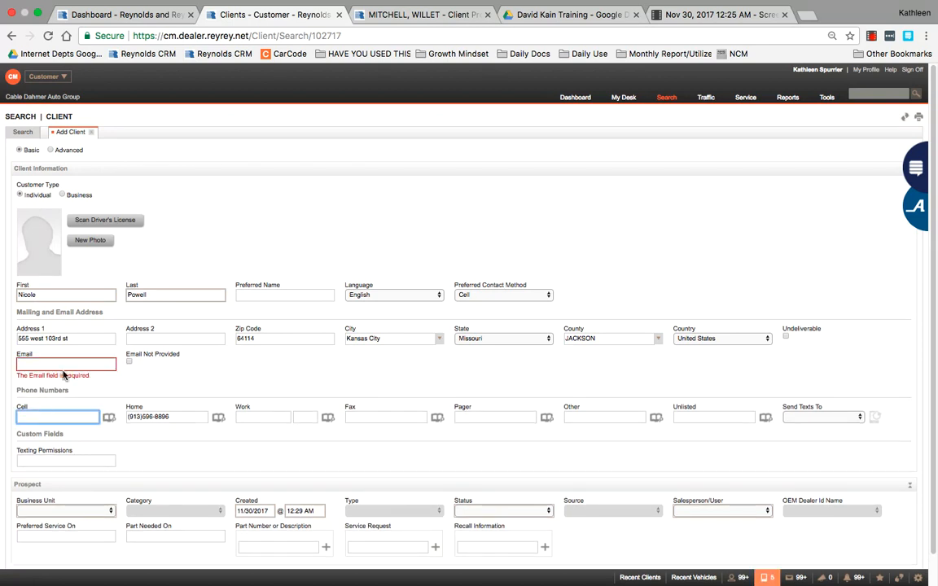
pyautogui.click(63, 375)
pyautogui.click(84, 366)
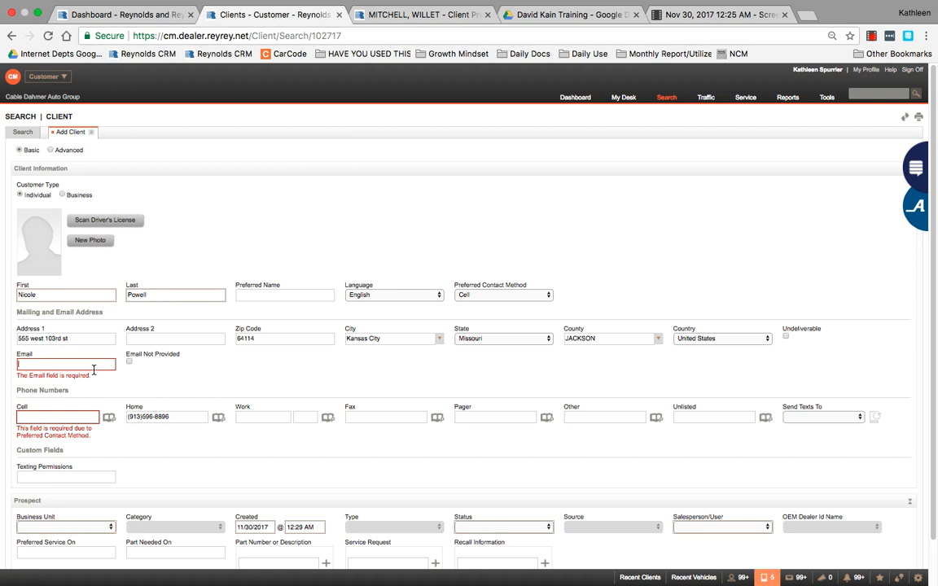
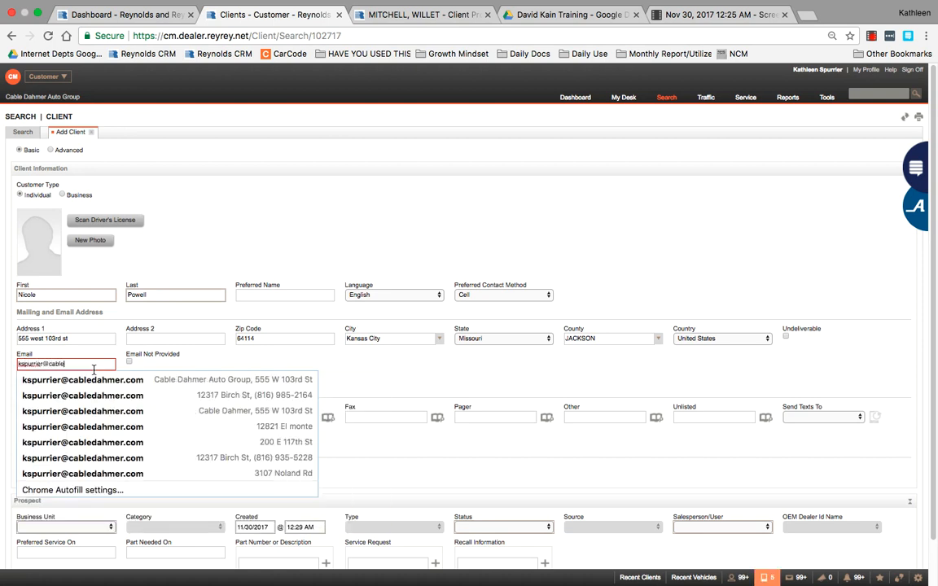
pyautogui.press('Tab')
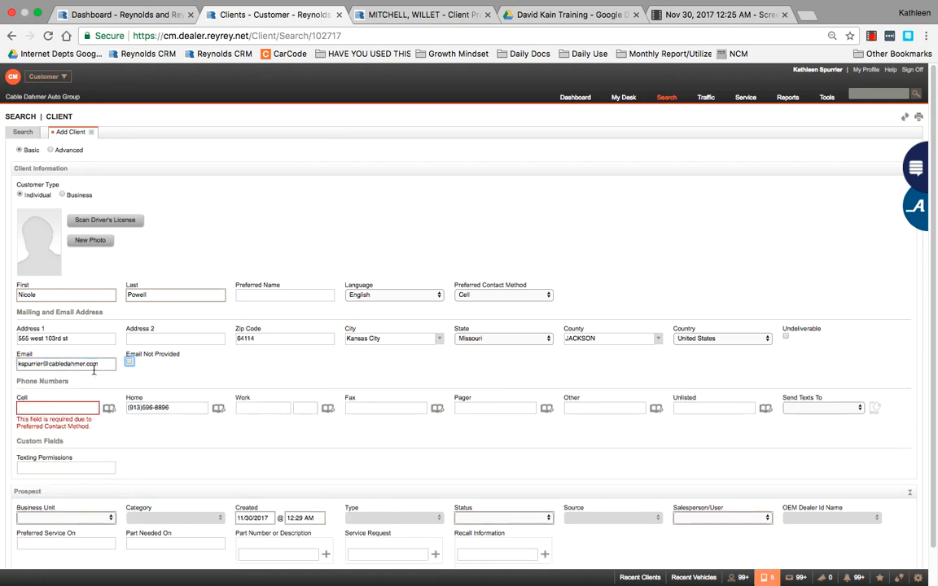
pyautogui.click(48, 413)
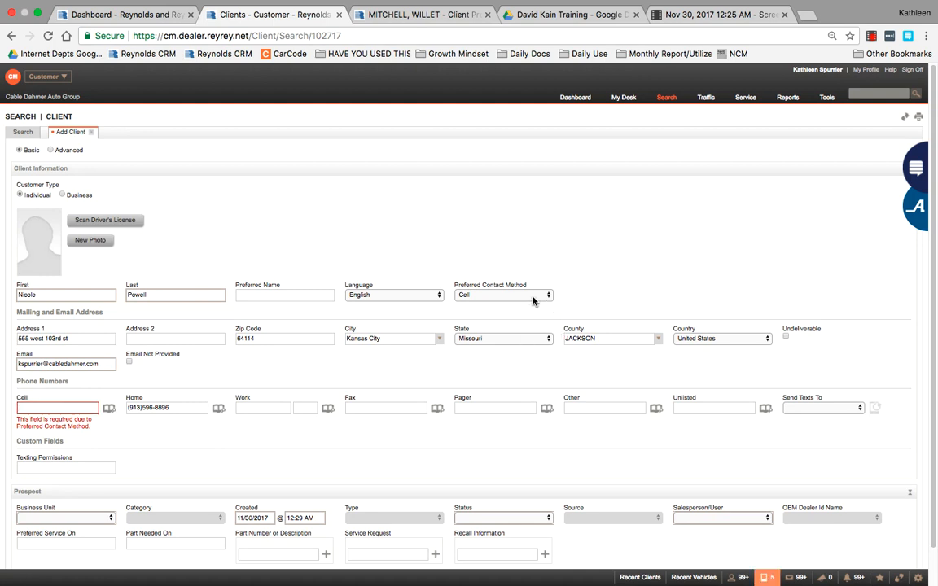
# Step: Clear the preferred contact method and remove the number from the Home phone field
pyautogui.click(500, 295)
pyautogui.click(501, 287)
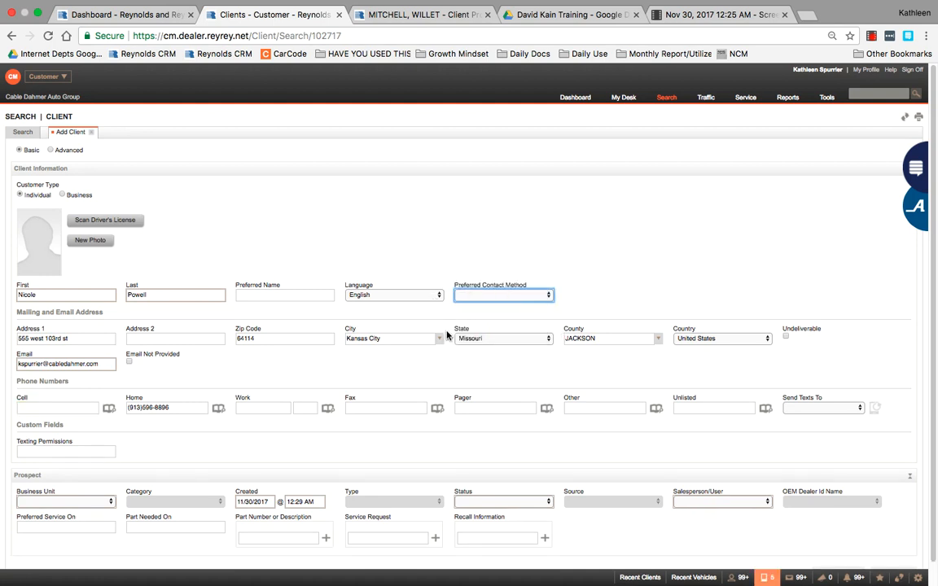
pyautogui.click(247, 408)
pyautogui.click(175, 410)
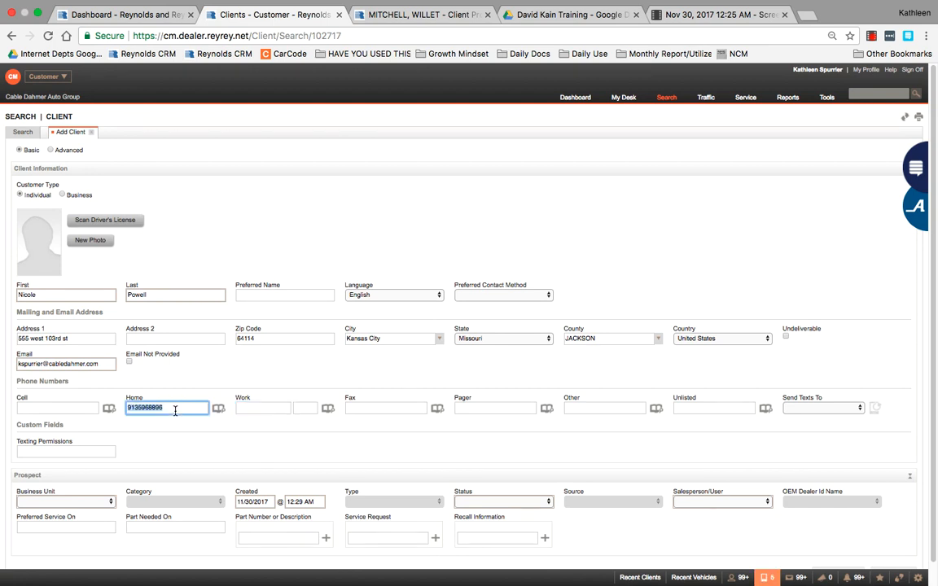
pyautogui.press('BackSpace')
pyautogui.click(227, 380)
pyautogui.click(273, 409)
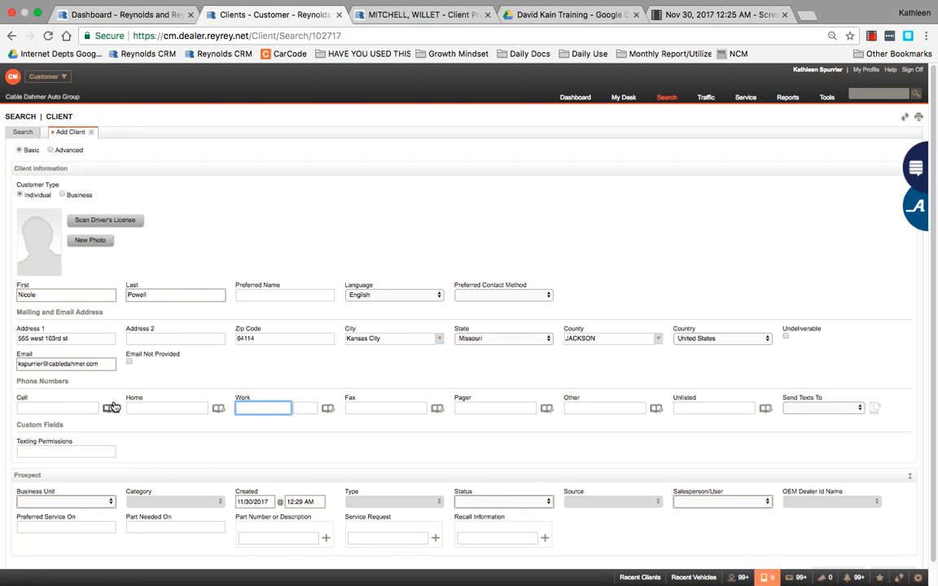
# Step: Enter the number as Cell phone, with Cell as preferred contact and Send Texts To
pyautogui.click(506, 297)
pyautogui.click(493, 305)
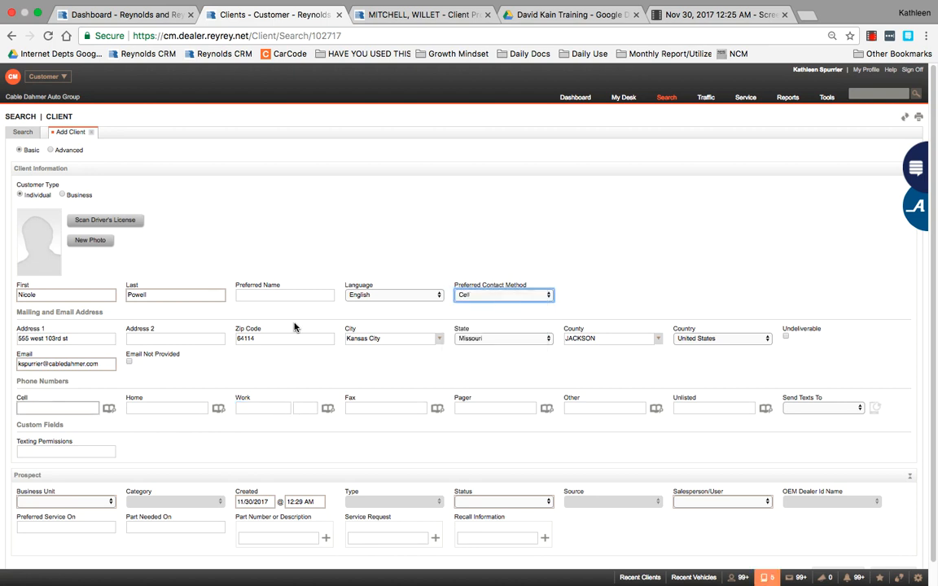
pyautogui.click(49, 410)
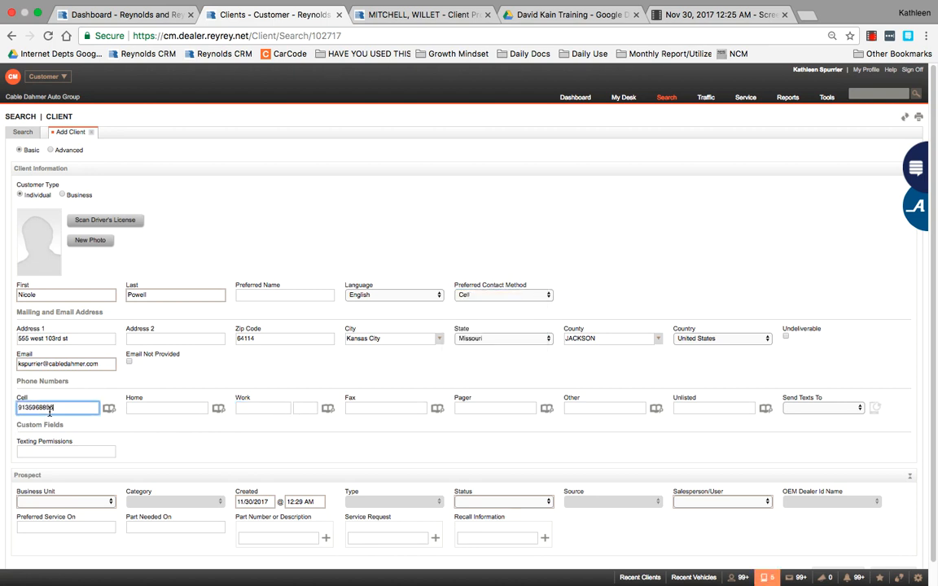
pyautogui.click(155, 405)
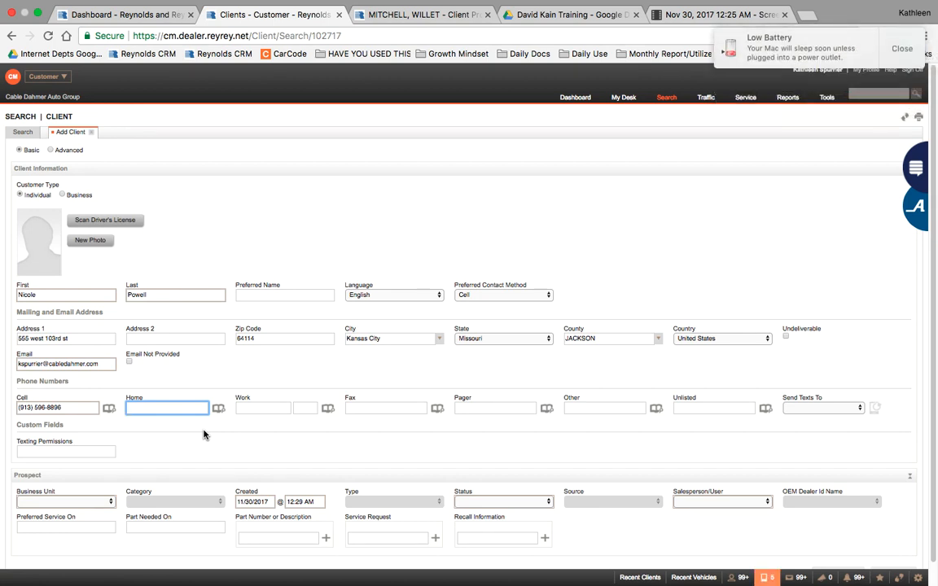
pyautogui.click(809, 407)
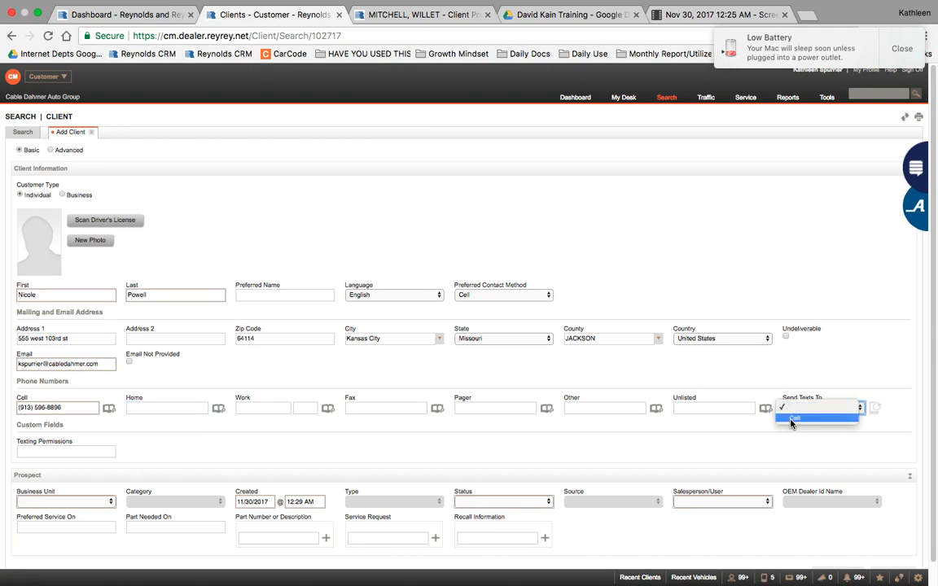
pyautogui.click(794, 418)
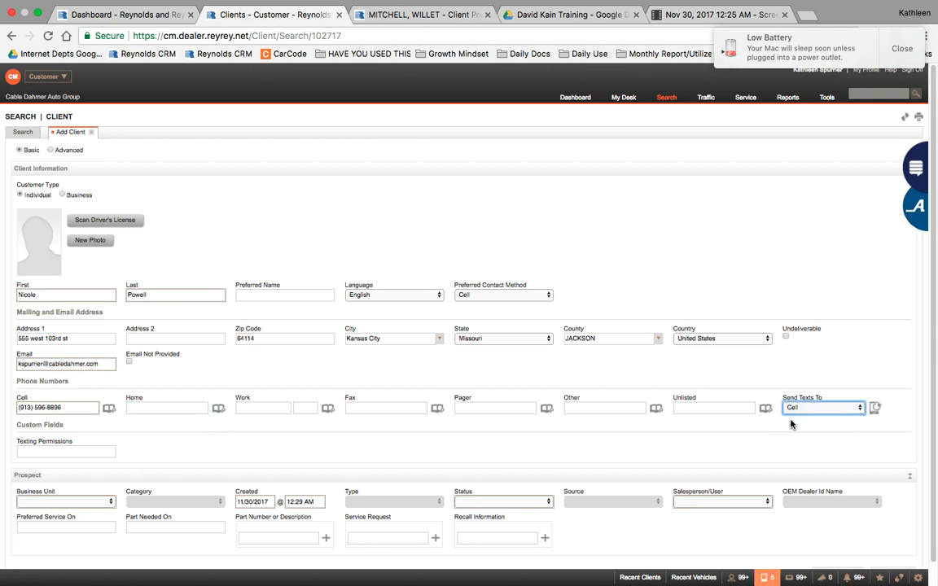
# Step: Set the business unit to Cable Dahmer of Kansas City, leaving the Source unchanged
pyautogui.scroll(-1, 240, 441)
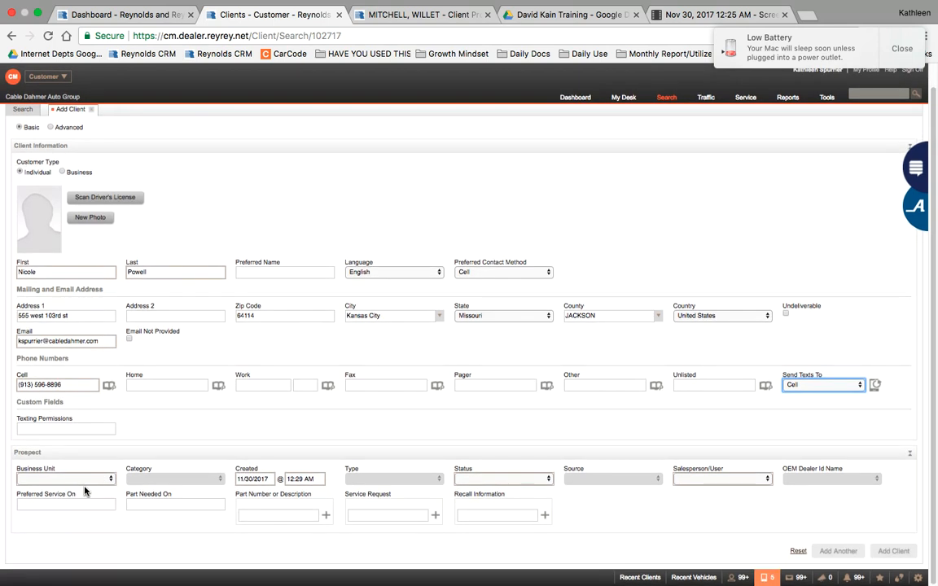
pyautogui.click(84, 478)
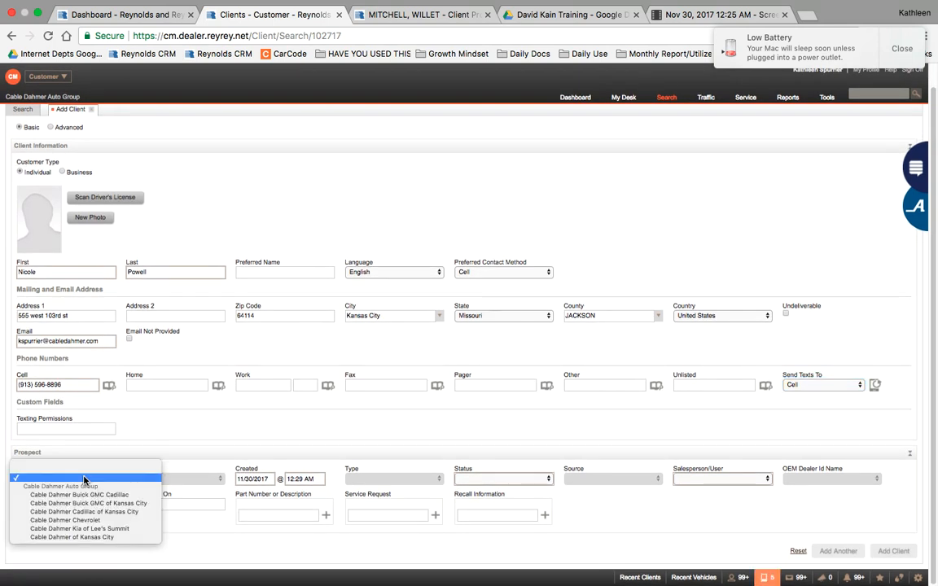
pyautogui.click(77, 479)
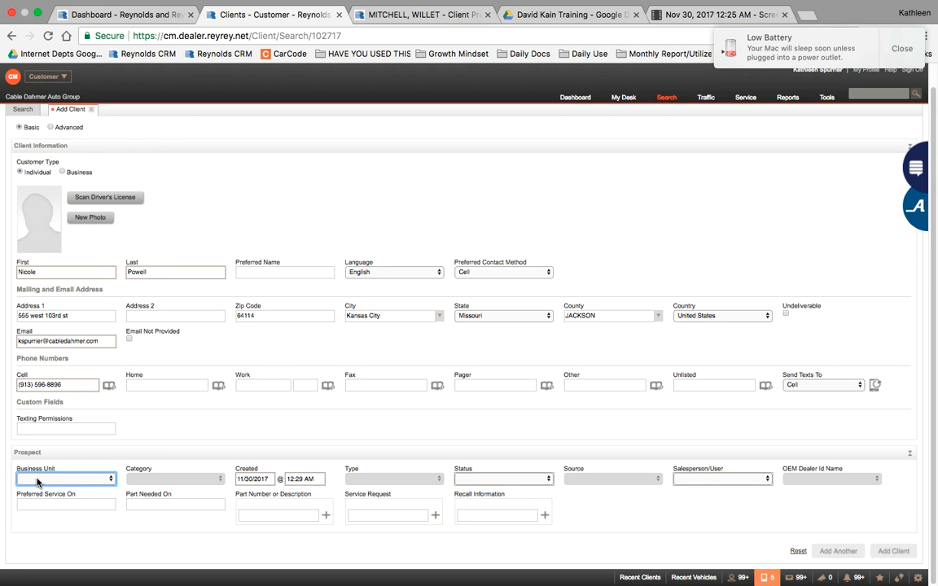
pyautogui.click(36, 480)
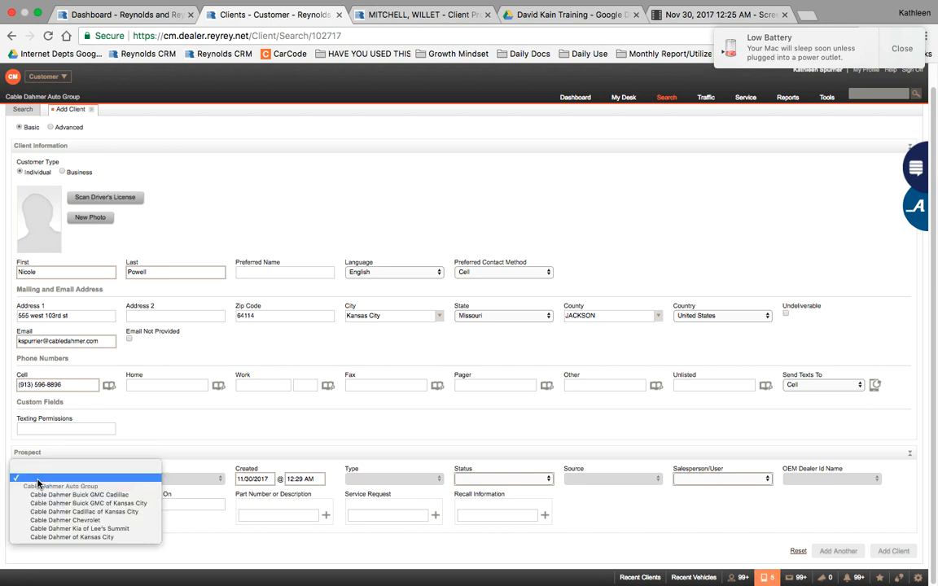
pyautogui.click(63, 538)
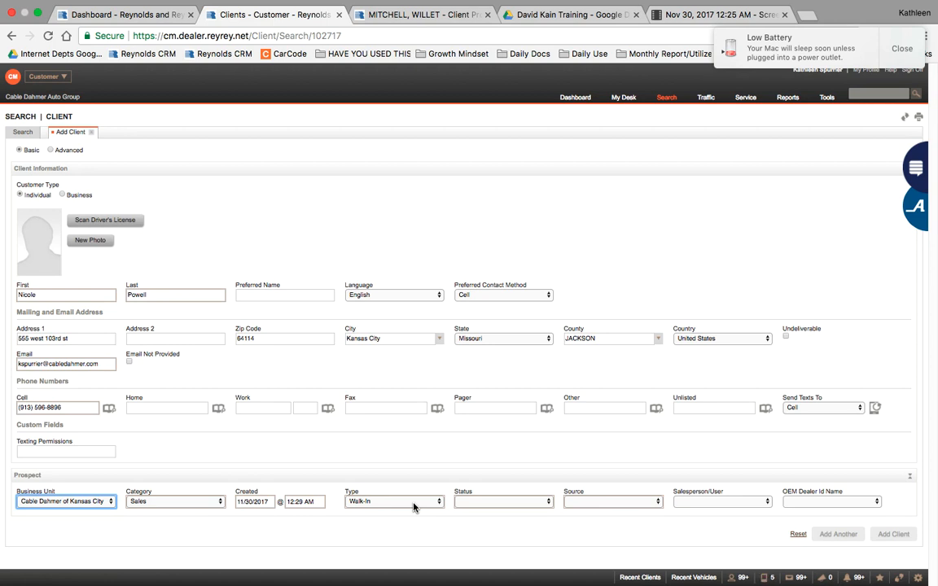
pyautogui.click(617, 503)
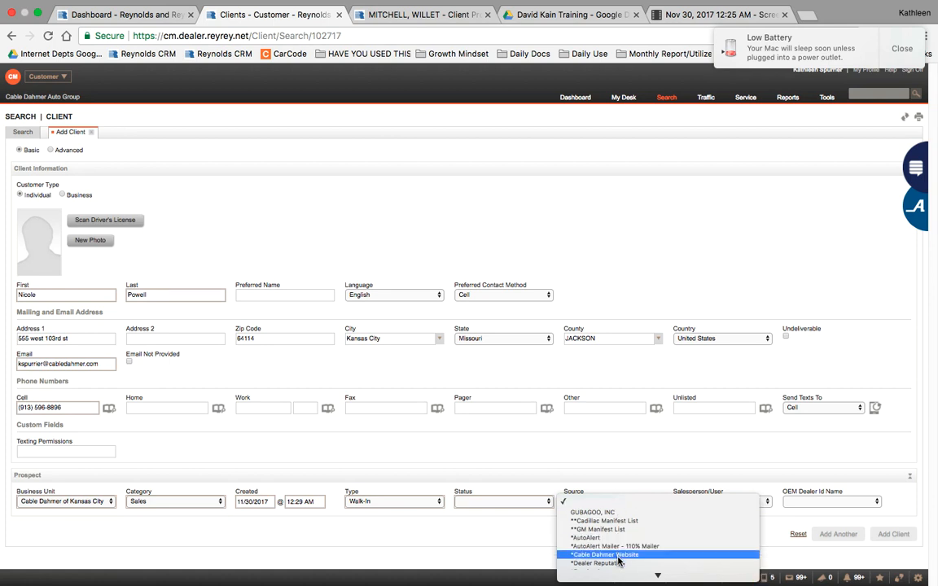
pyautogui.click(356, 505)
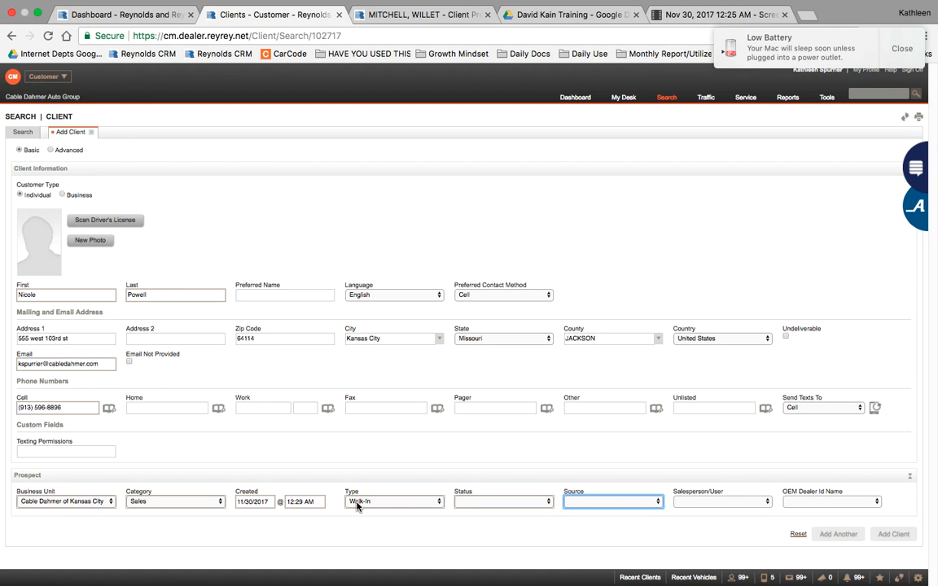
# Step: Keep Walk-In as the prospect type and set the prospect status to Contacted Process
pyautogui.click(356, 501)
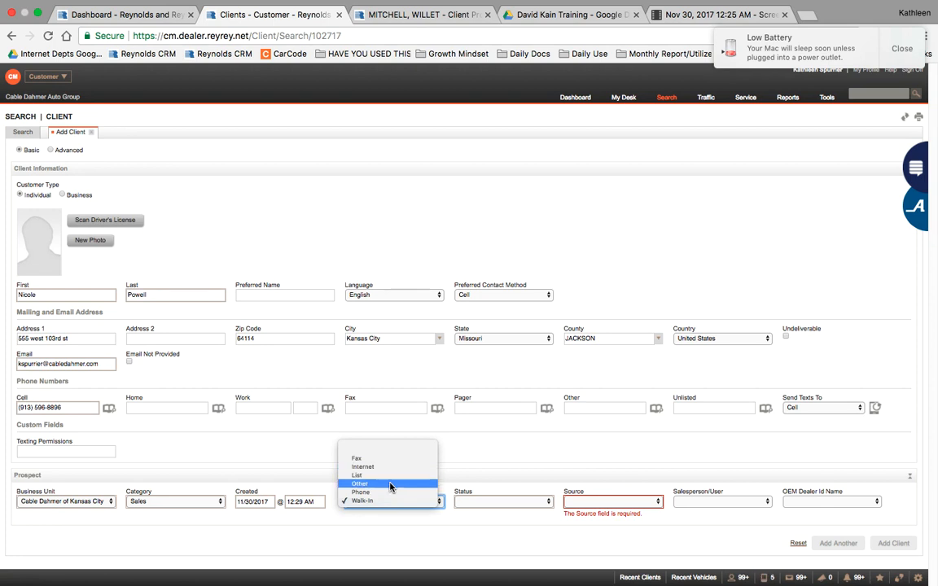
pyautogui.click(393, 502)
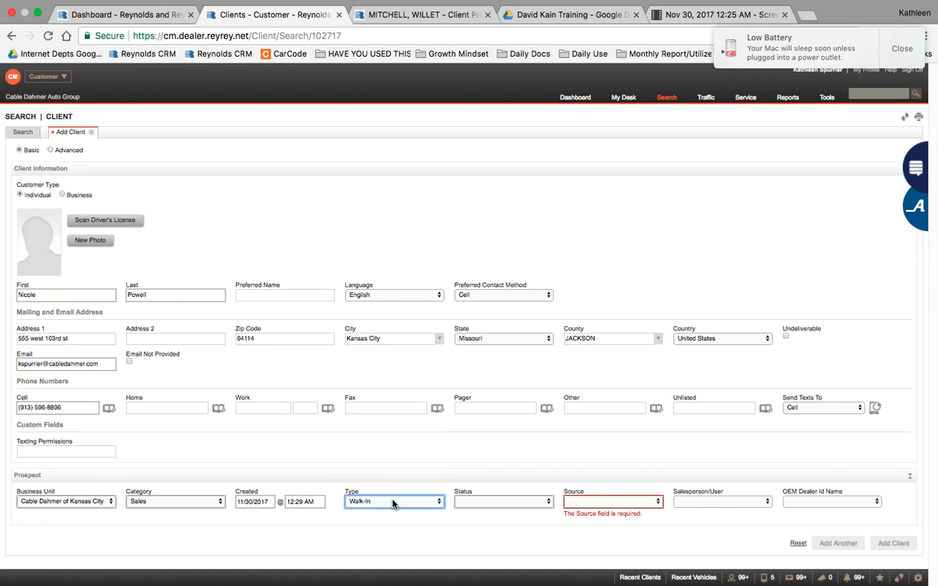
pyautogui.click(467, 503)
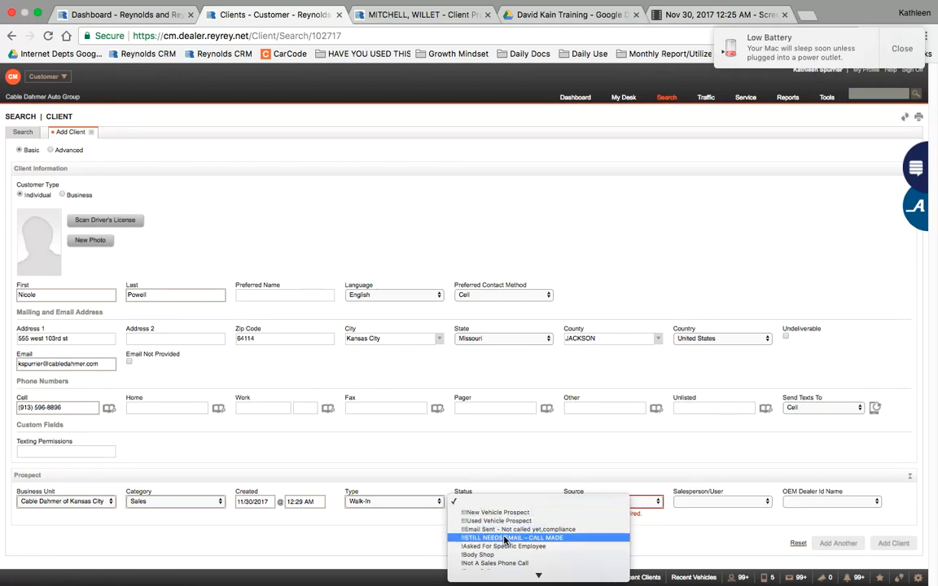
pyautogui.scroll(-3, 512, 556)
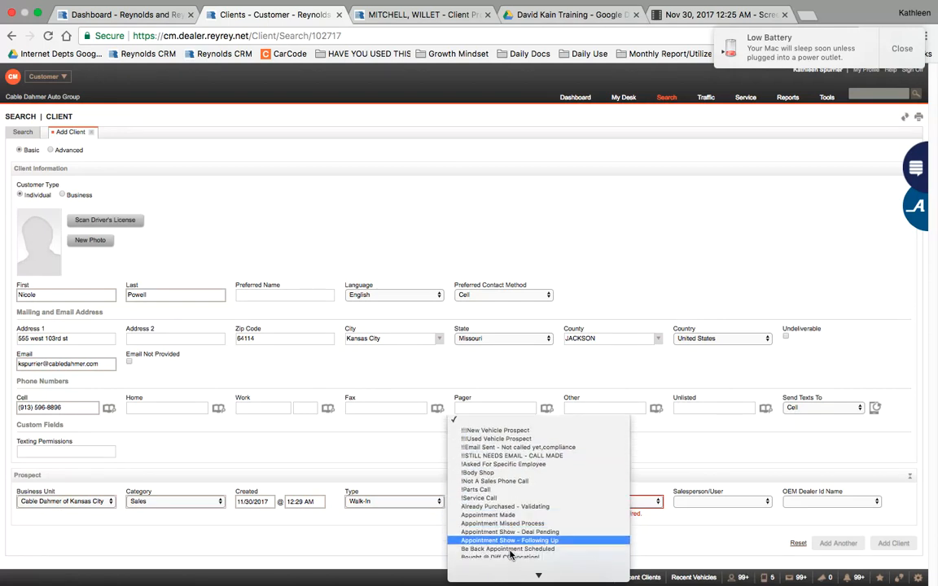
pyautogui.scroll(-5, 511, 556)
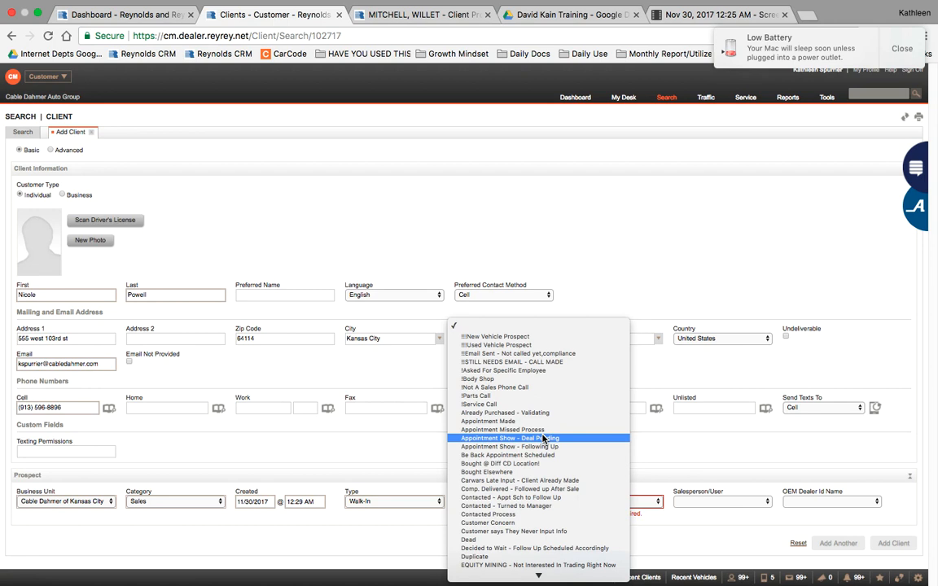
pyautogui.click(536, 515)
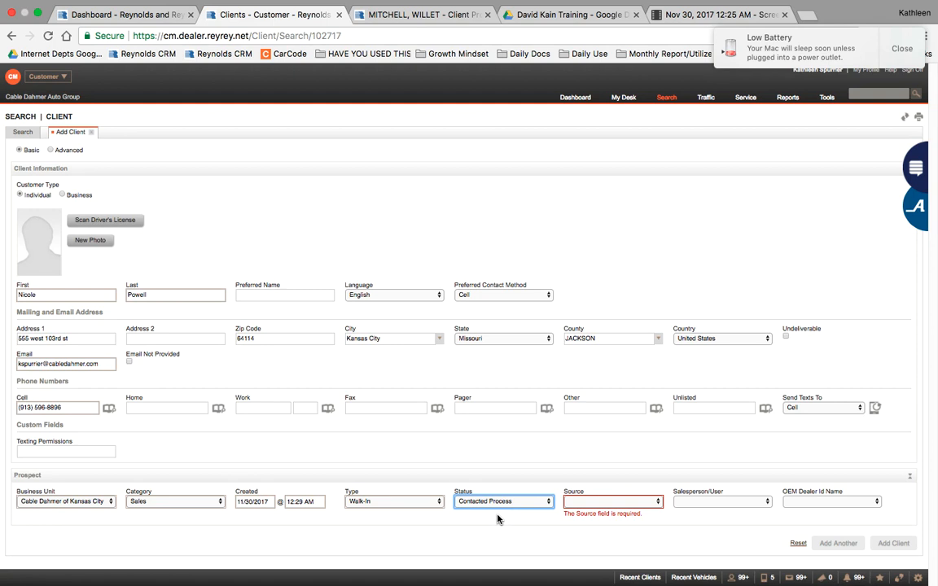
# Step: Set the prospect's lead source to AutoTrader.com
pyautogui.click(633, 502)
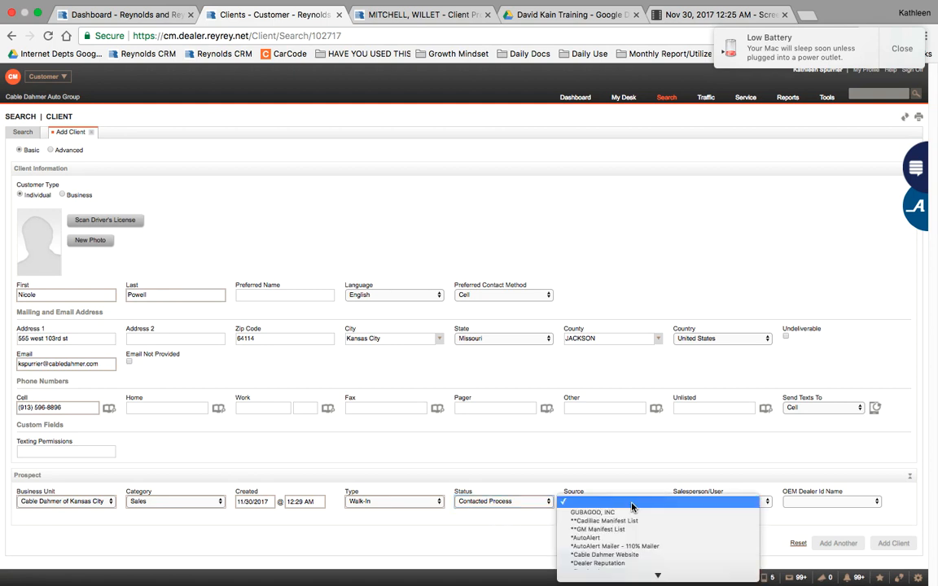
pyautogui.scroll(-5, 632, 506)
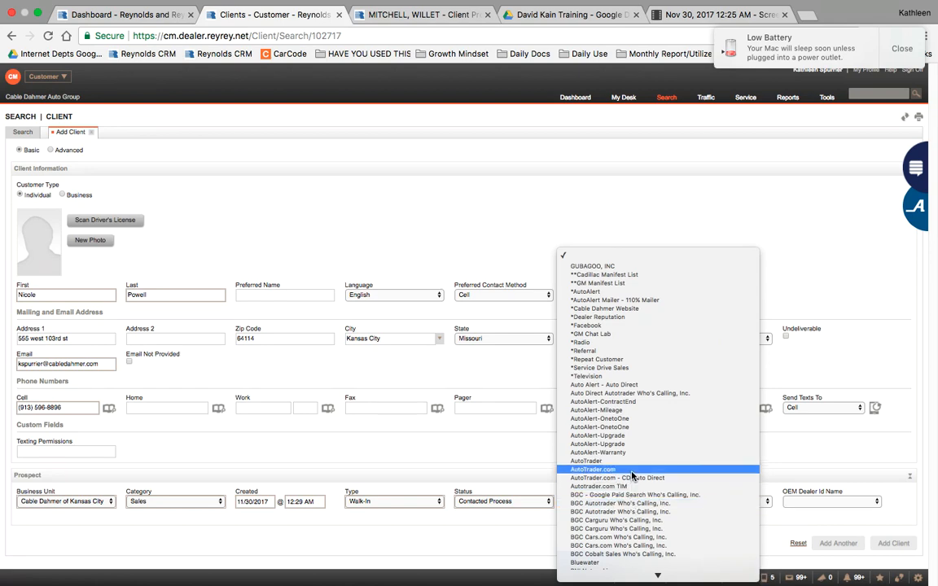
pyautogui.scroll(-6, 632, 475)
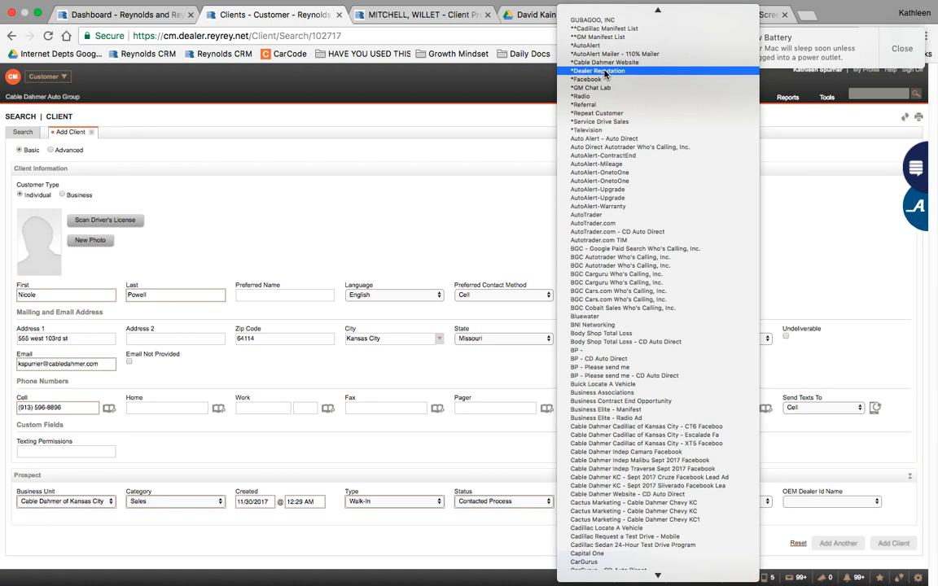
pyautogui.click(462, 137)
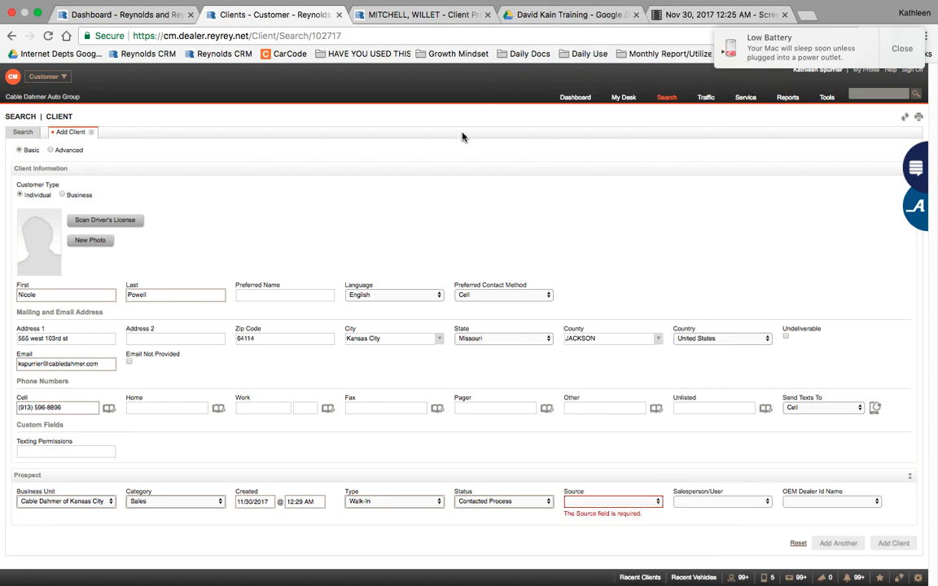
pyautogui.click(603, 502)
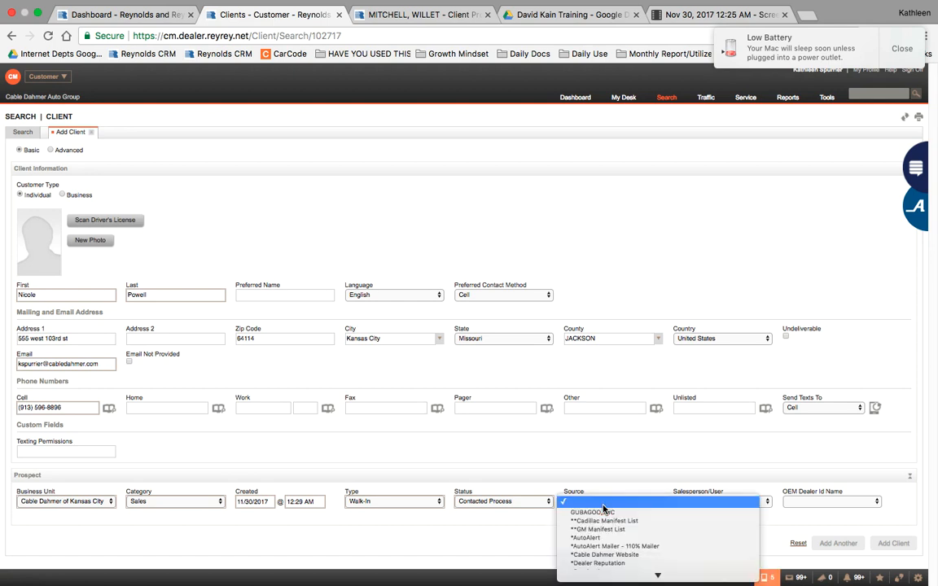
pyautogui.scroll(-5, 612, 539)
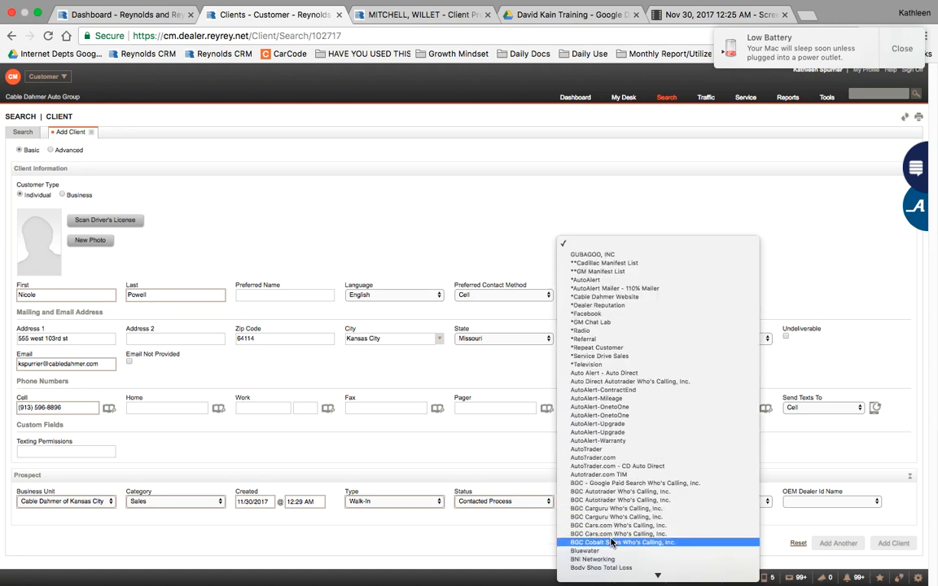
pyautogui.click(617, 459)
# Step: Assign the logged-in salesperson to the prospect
pyautogui.click(717, 501)
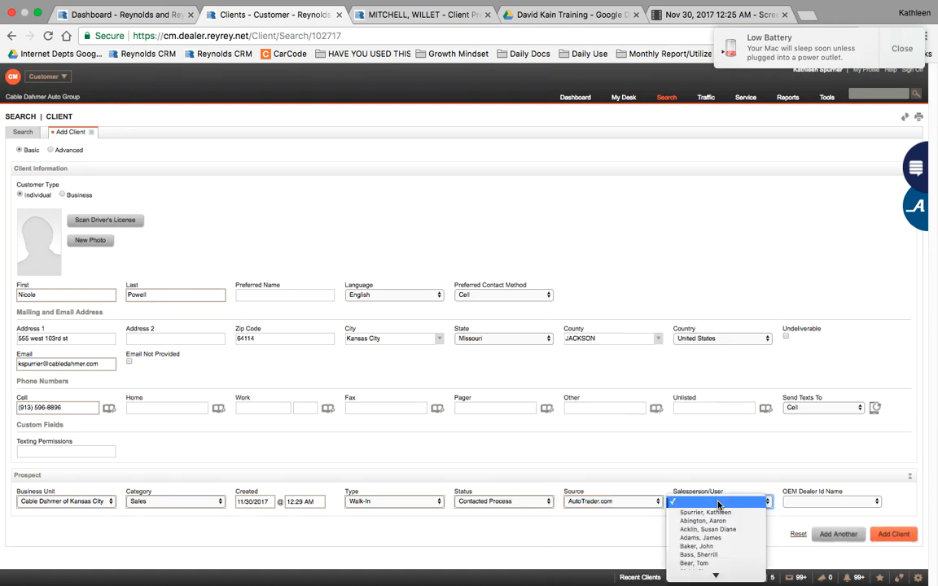
pyautogui.click(755, 510)
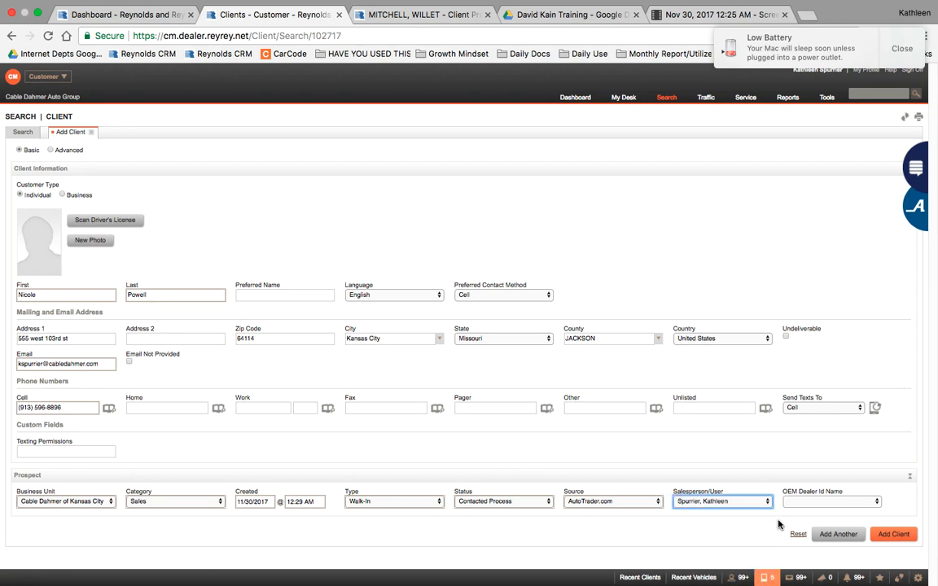
pyautogui.click(800, 505)
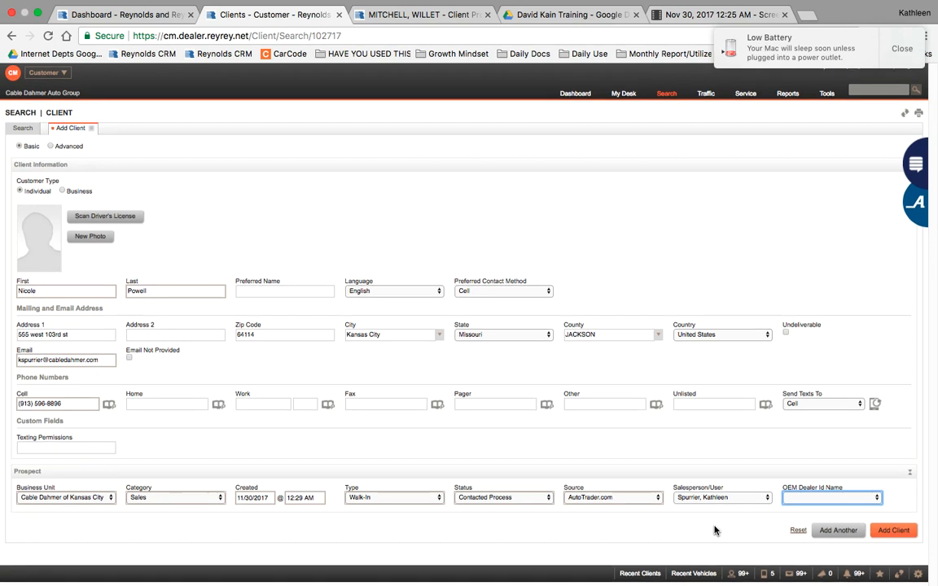
pyautogui.click(738, 537)
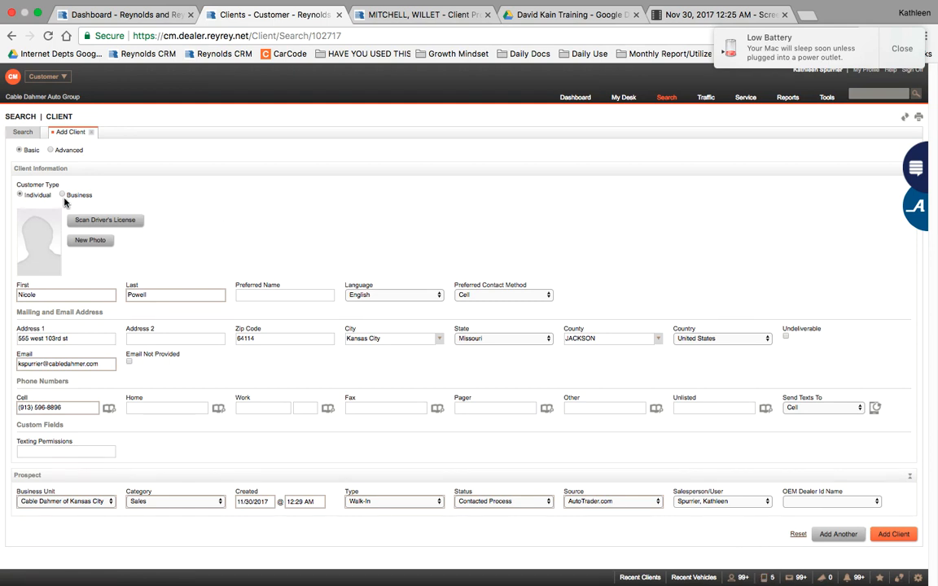
# Step: Switch the Add Client form to Advanced and set the client's gender to Female
pyautogui.click(50, 150)
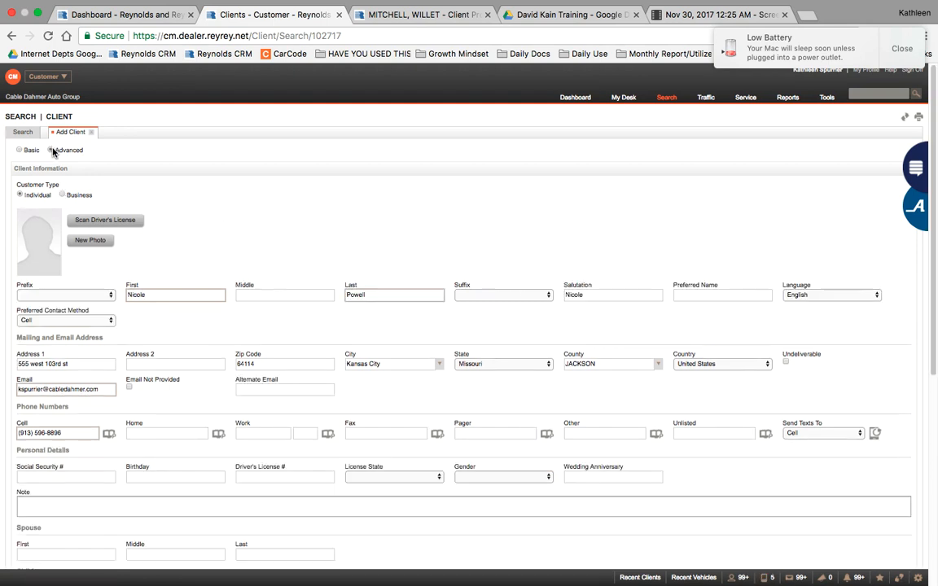
pyautogui.scroll(-5, 386, 277)
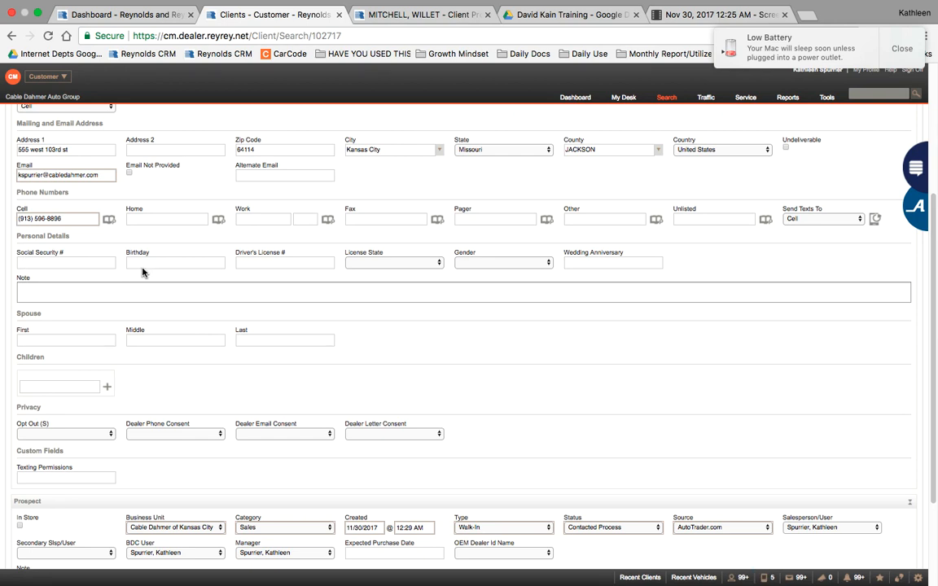
pyautogui.click(481, 264)
pyautogui.click(479, 275)
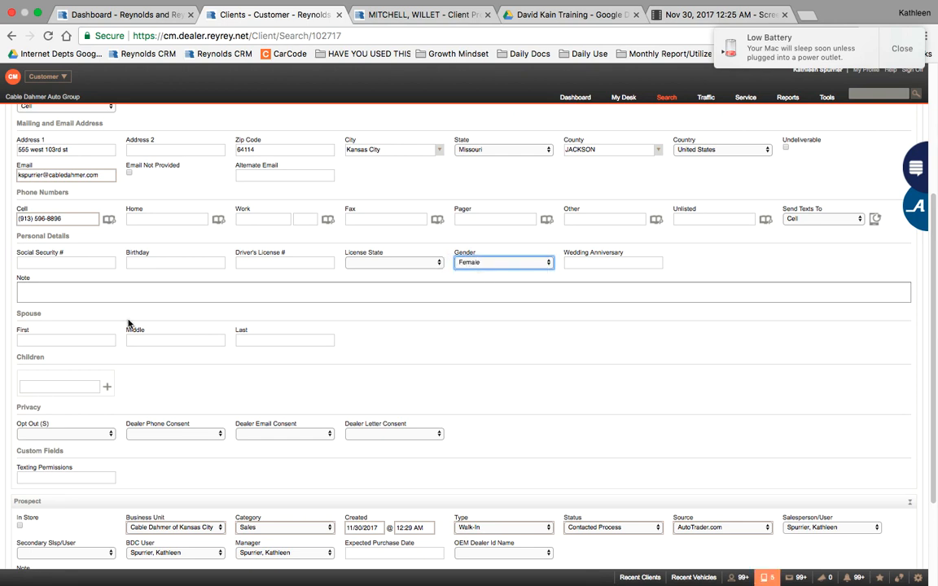
pyautogui.click(46, 344)
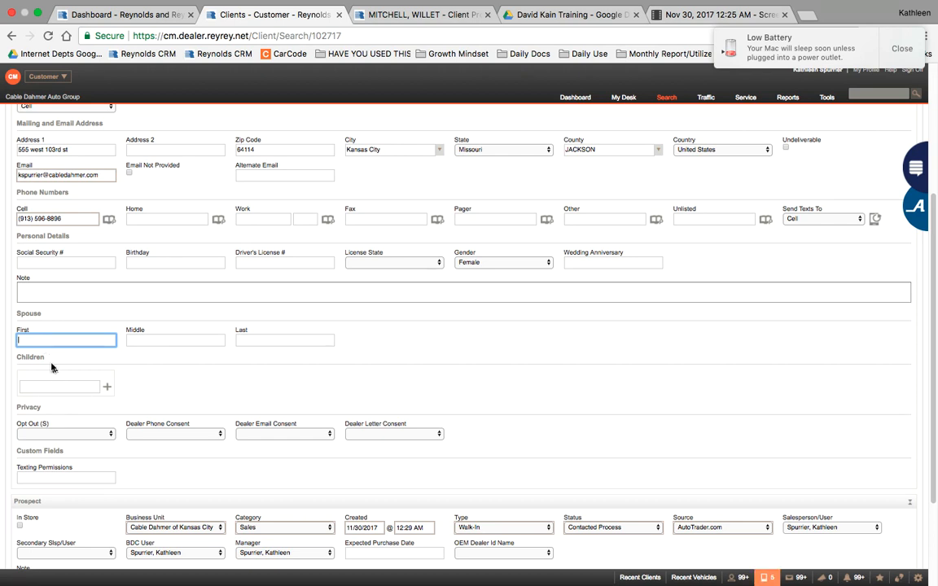
pyautogui.scroll(-3, 58, 387)
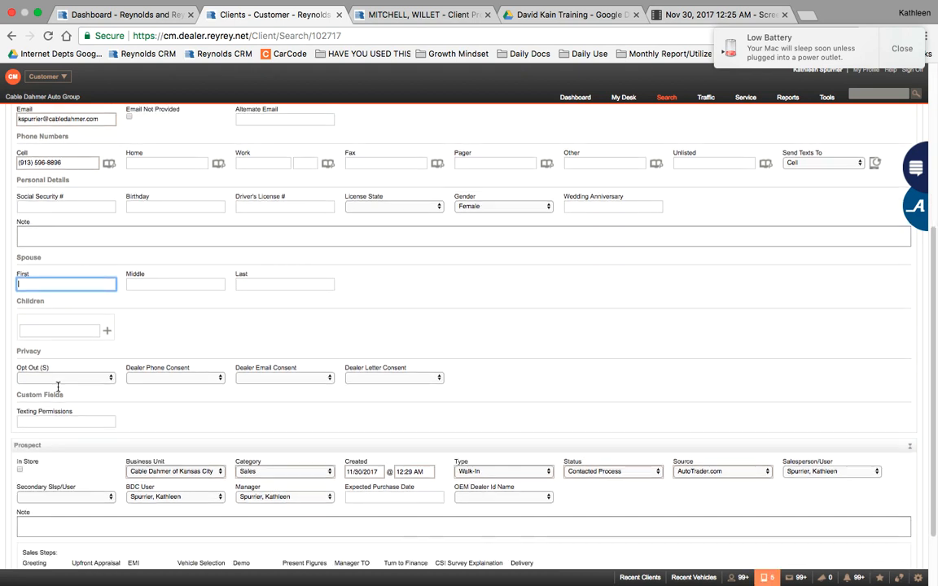
pyautogui.scroll(-1, 58, 390)
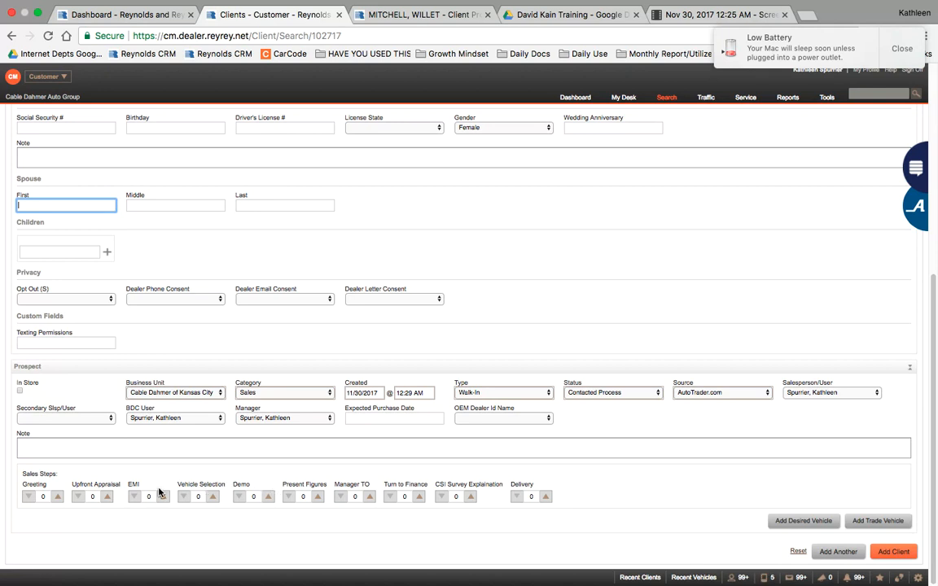
# Step: Raise the Upfront Appraisal sales step counter to 1
pyautogui.click(107, 496)
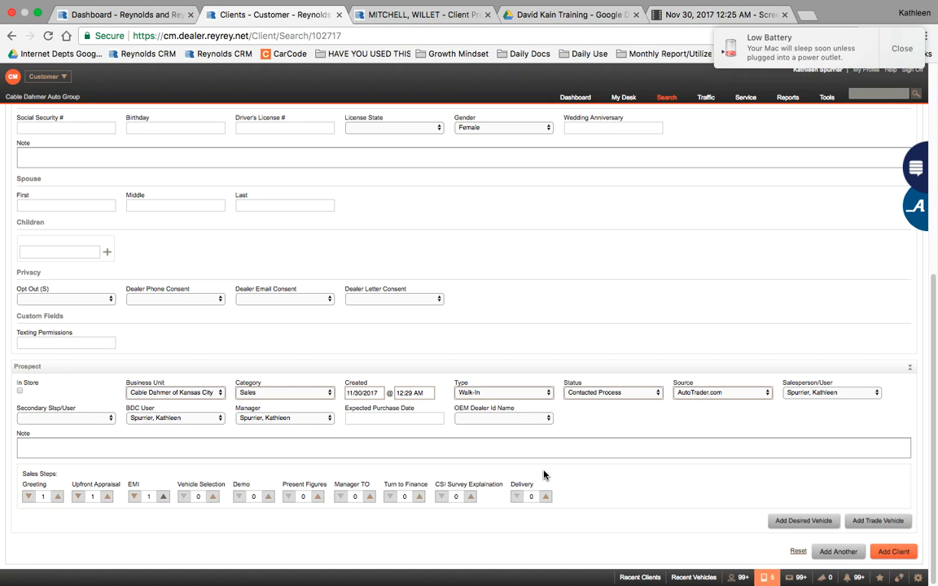
# Step: Add a desired vehicle and search inventory for Used stock from 2014 to 2014
pyautogui.click(783, 524)
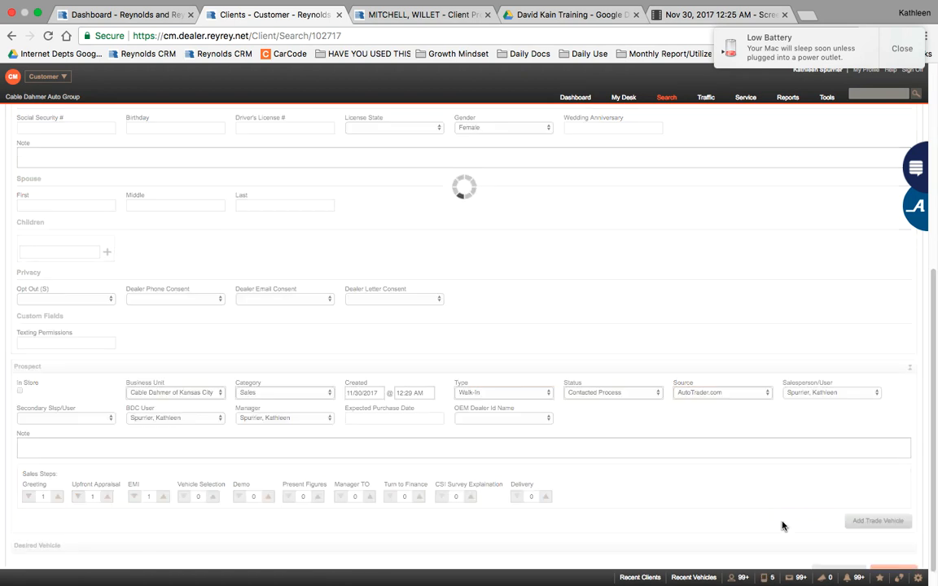
pyautogui.scroll(-4, 782, 526)
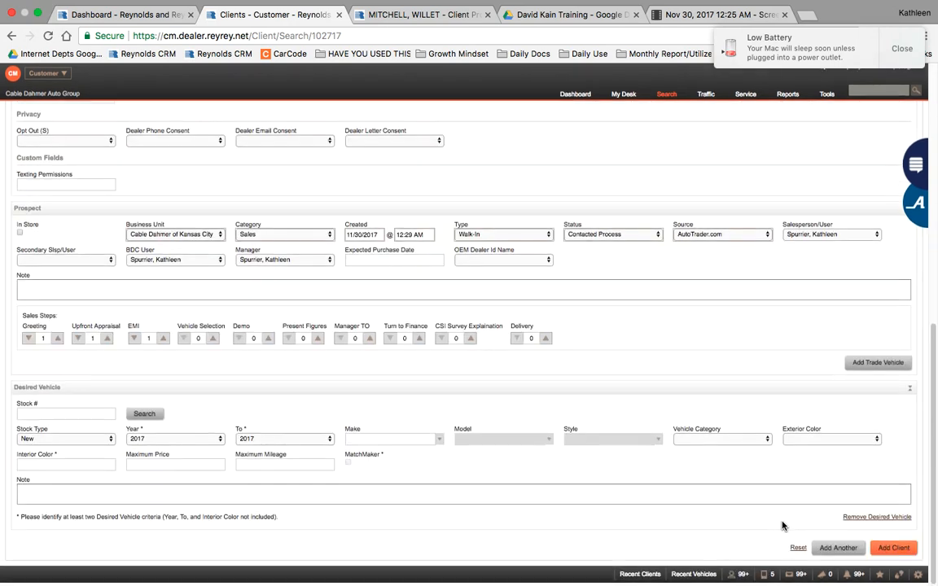
pyautogui.click(40, 415)
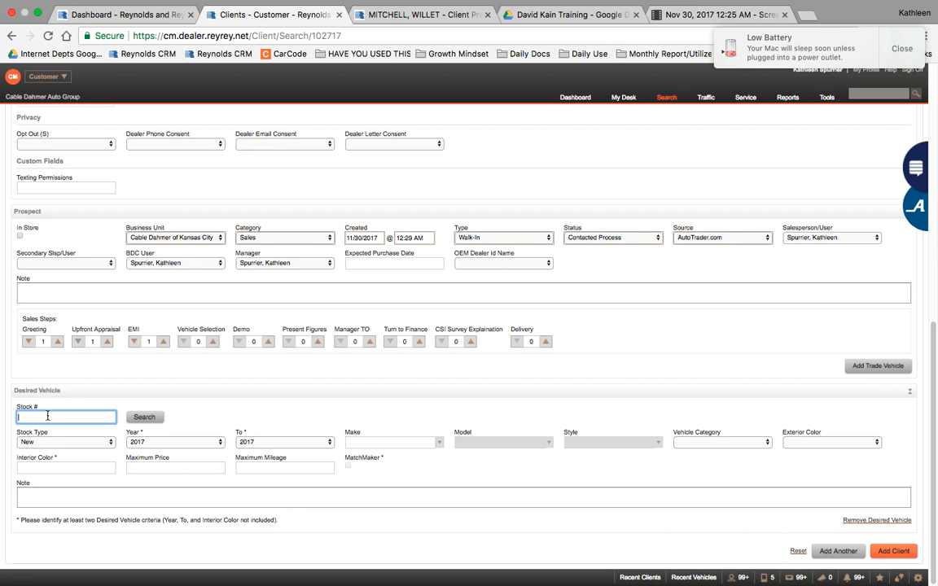
pyautogui.click(93, 444)
pyautogui.click(92, 451)
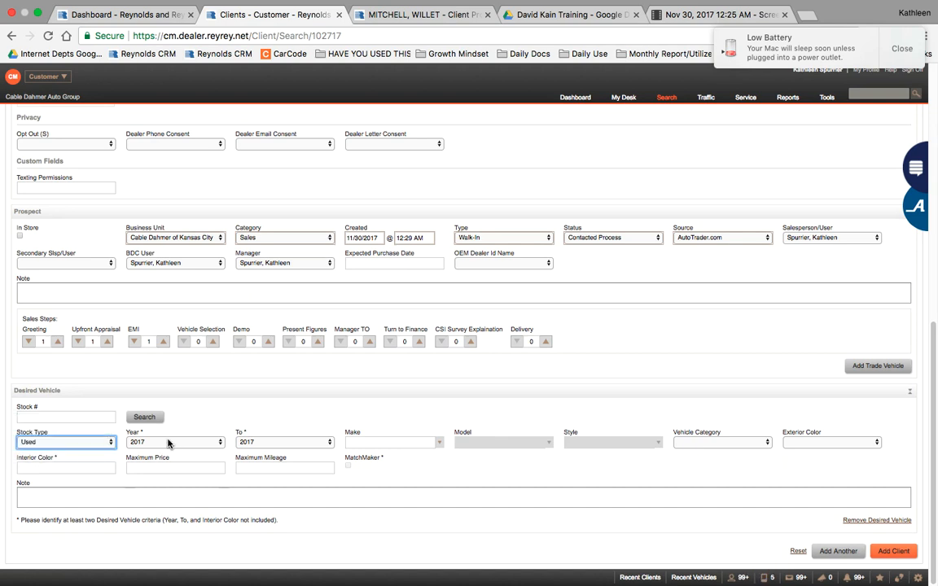
pyautogui.click(168, 443)
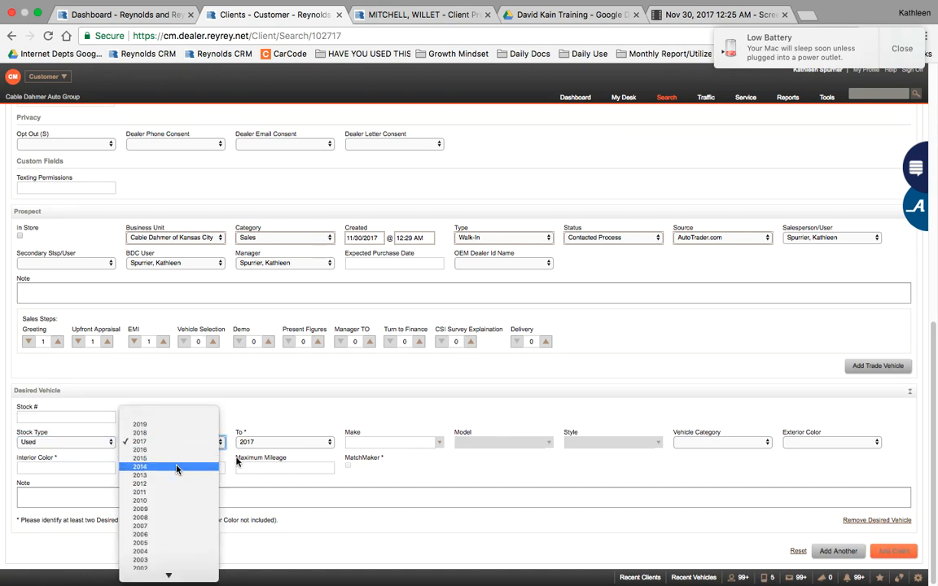
pyautogui.click(179, 469)
pyautogui.click(277, 442)
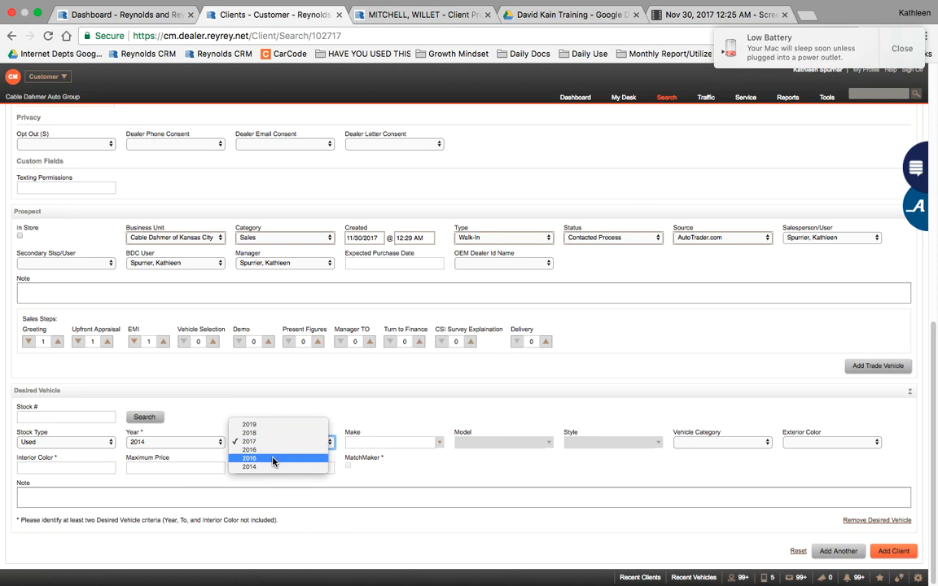
pyautogui.click(248, 467)
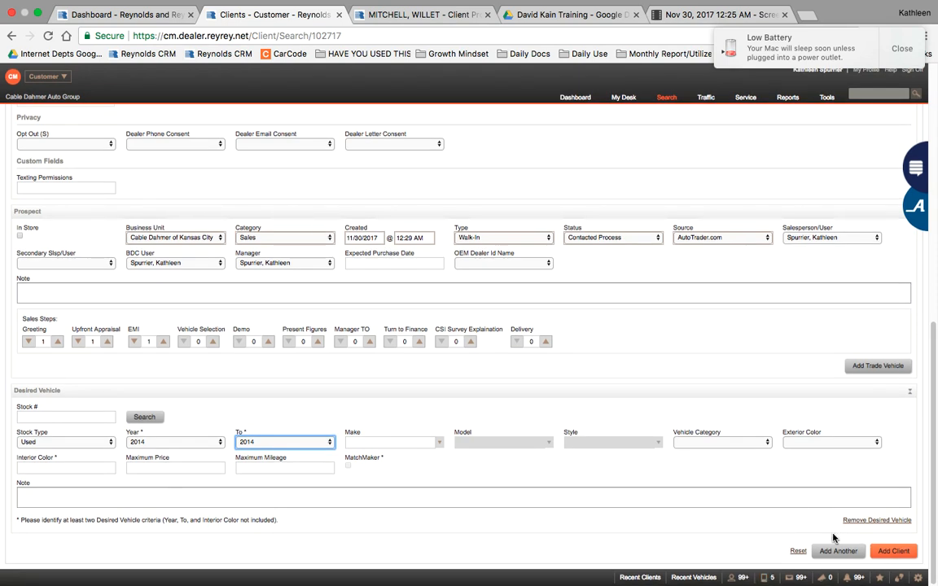
pyautogui.click(144, 416)
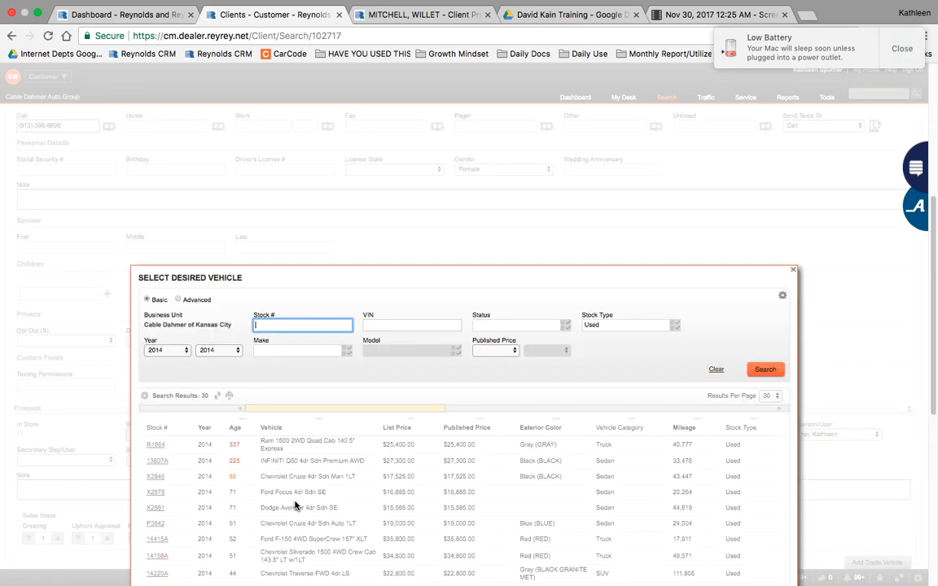
# Step: Browse the matching listings, such as the Nissan Maxima and Lexus IS 350, then close without selecting one
pyautogui.scroll(-5, 298, 472)
pyautogui.scroll(4, 294, 506)
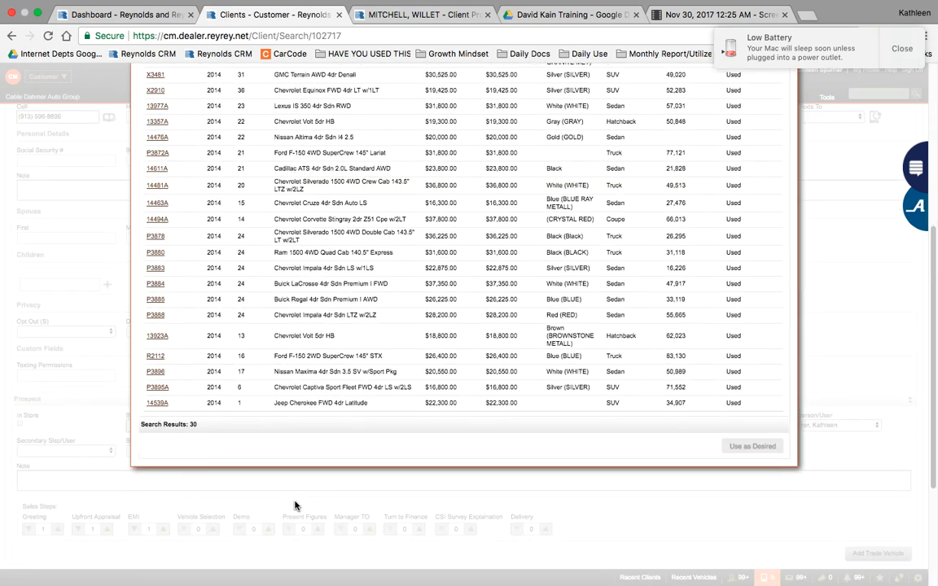
pyautogui.click(293, 505)
pyautogui.scroll(1, 205, 252)
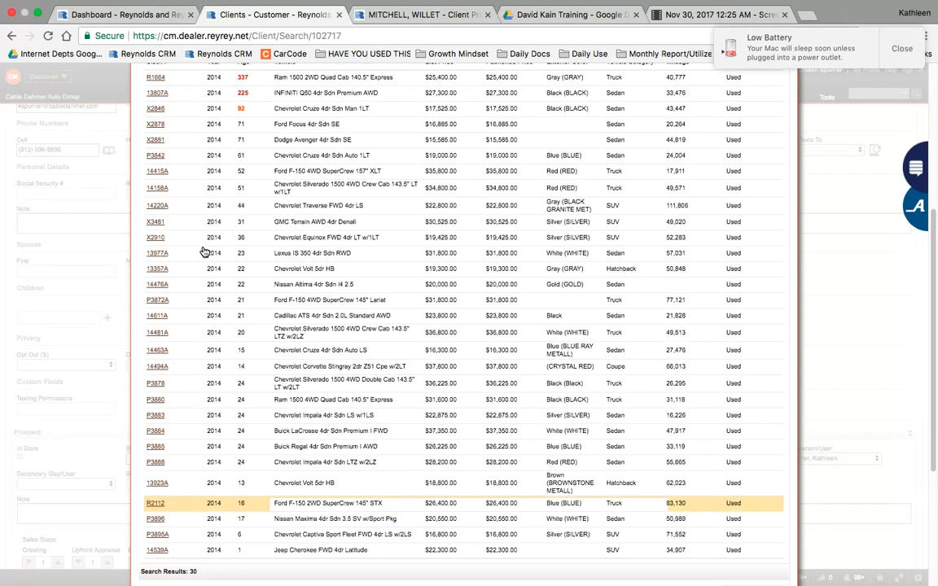
pyautogui.click(204, 252)
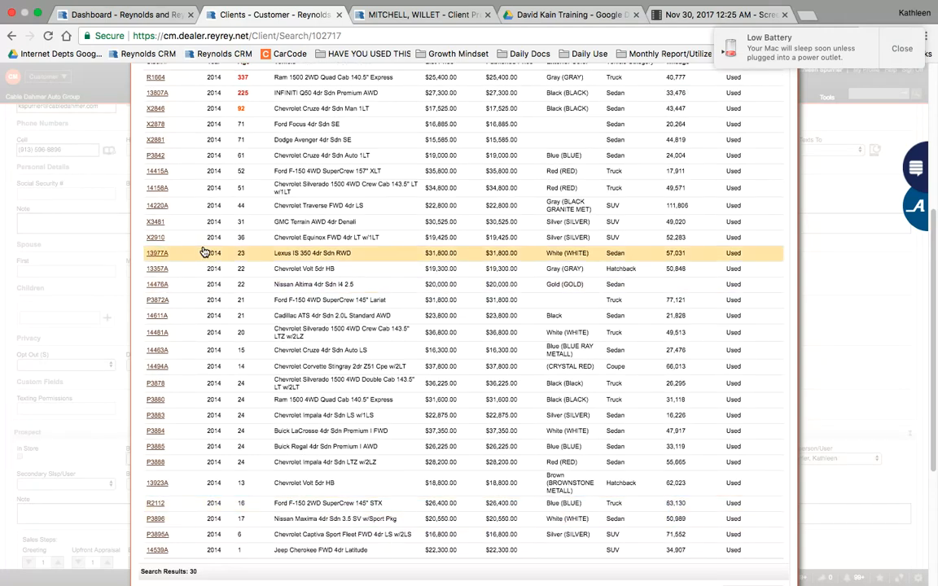
pyautogui.scroll(5, 681, 236)
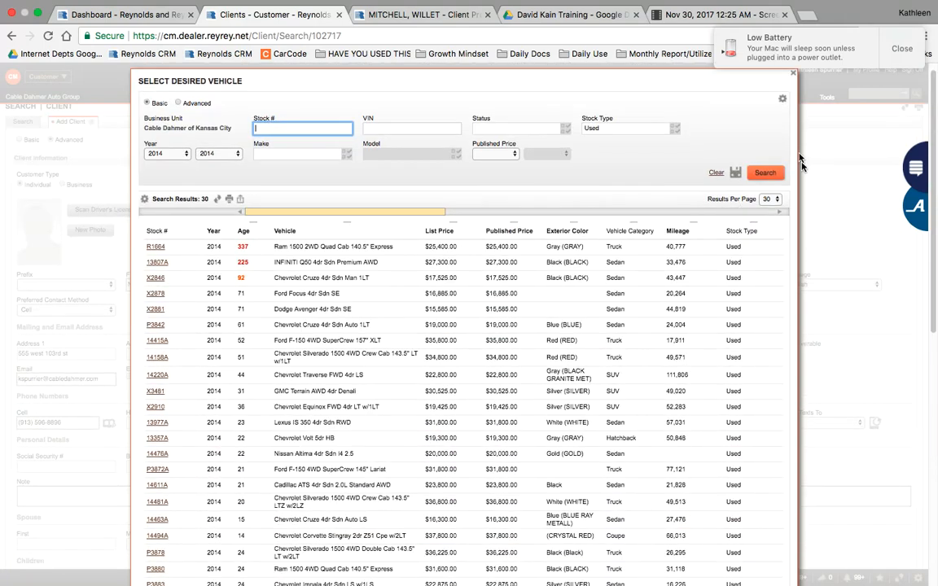
pyautogui.click(792, 72)
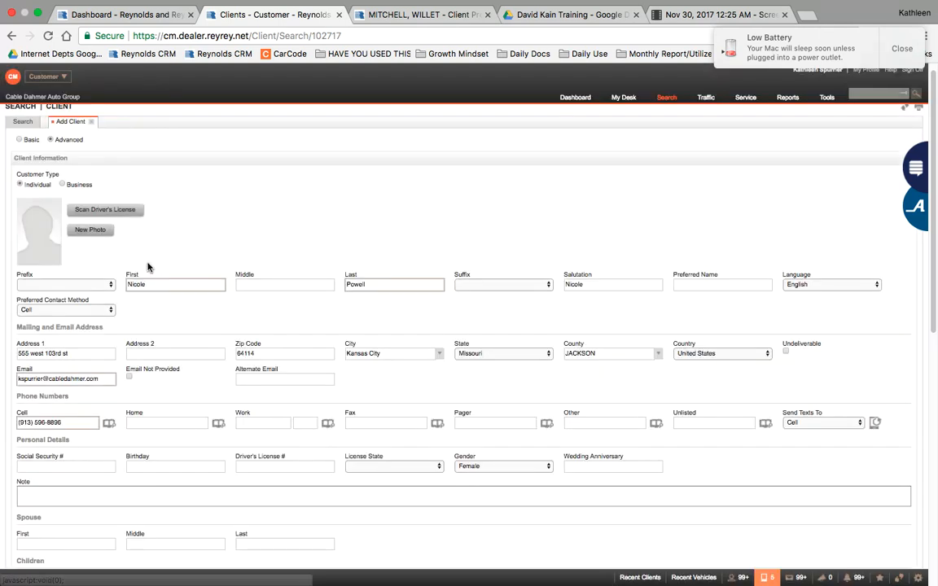
# Step: Extend the desired vehicle's year range to end at 2016
pyautogui.scroll(-10, 108, 465)
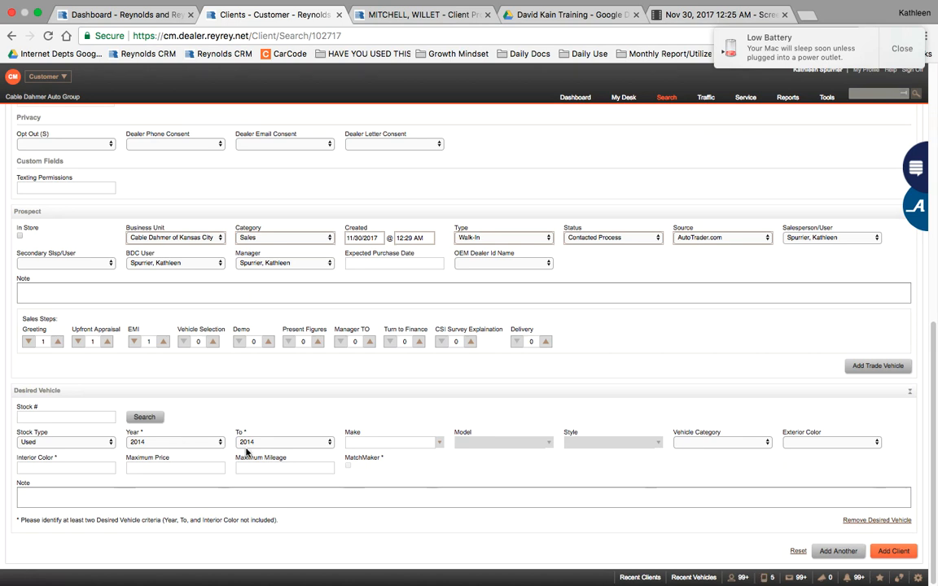
pyautogui.click(276, 444)
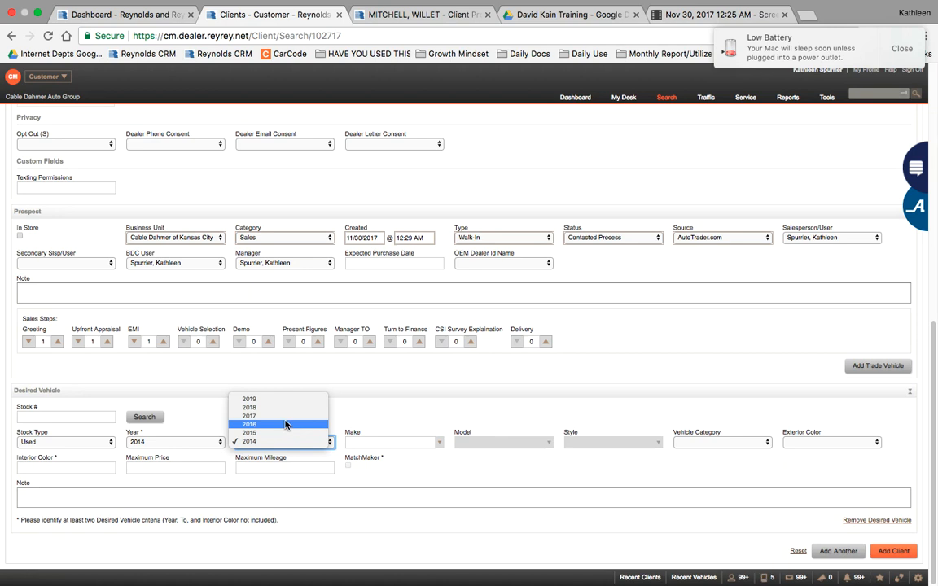
pyautogui.click(284, 424)
# Step: Set the desired make to CHEVROLET and the model to Silverado 1500
pyautogui.click(365, 440)
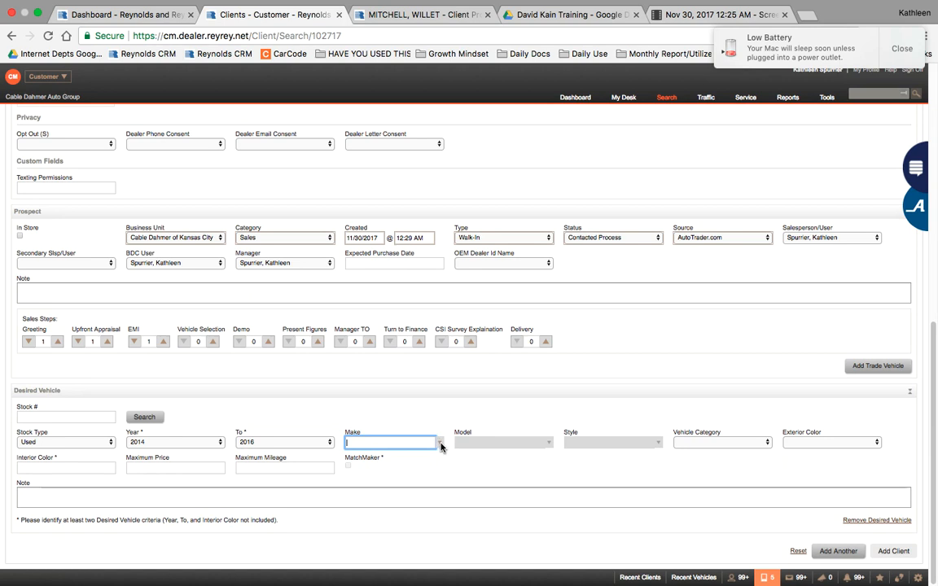
pyautogui.click(440, 443)
pyautogui.click(440, 444)
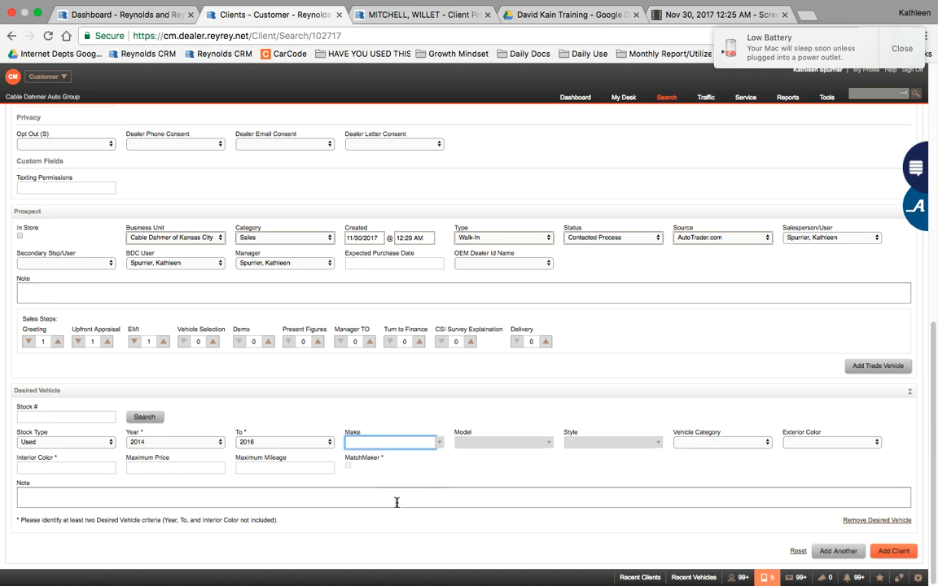
pyautogui.write('cheVROLET')
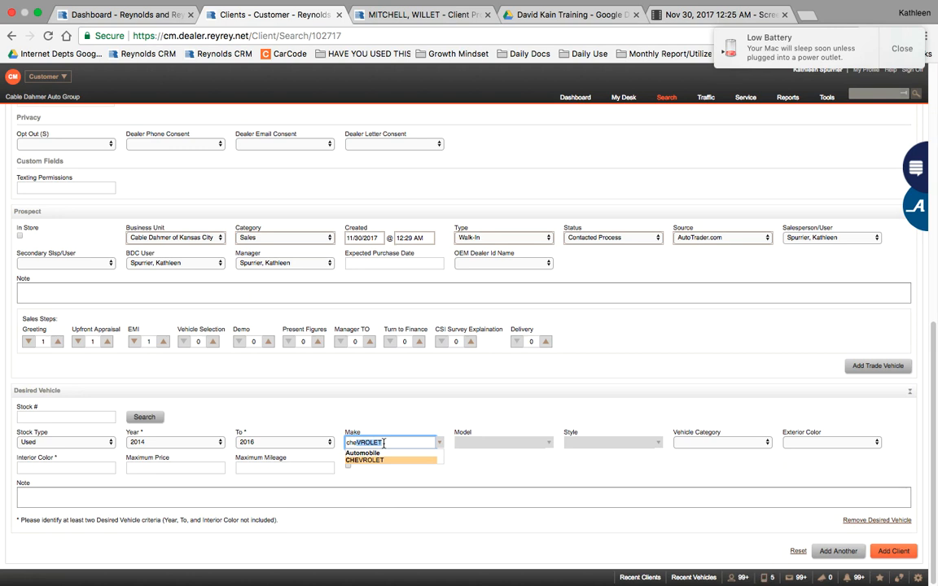
pyautogui.press('Right')
pyautogui.press('Tab')
pyautogui.write('s')
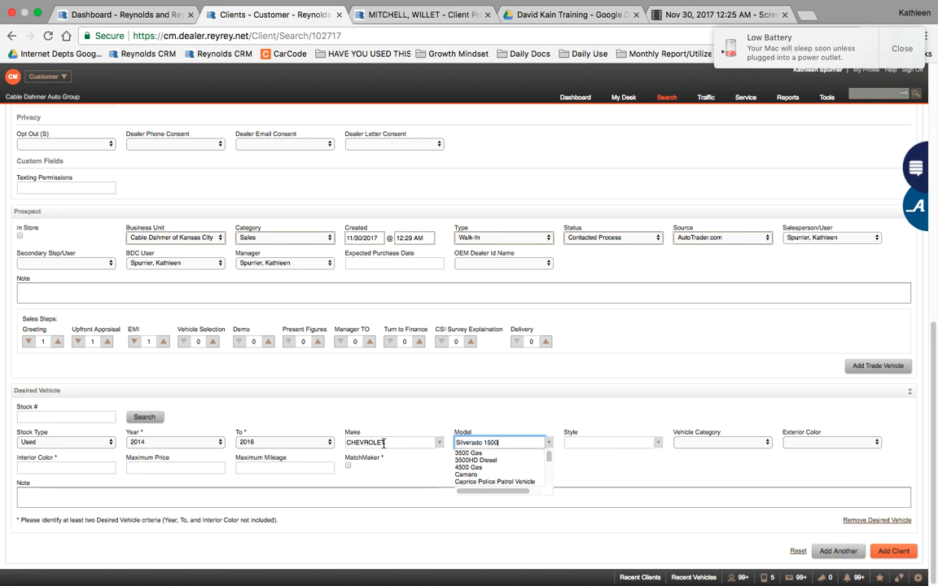
pyautogui.press('Return')
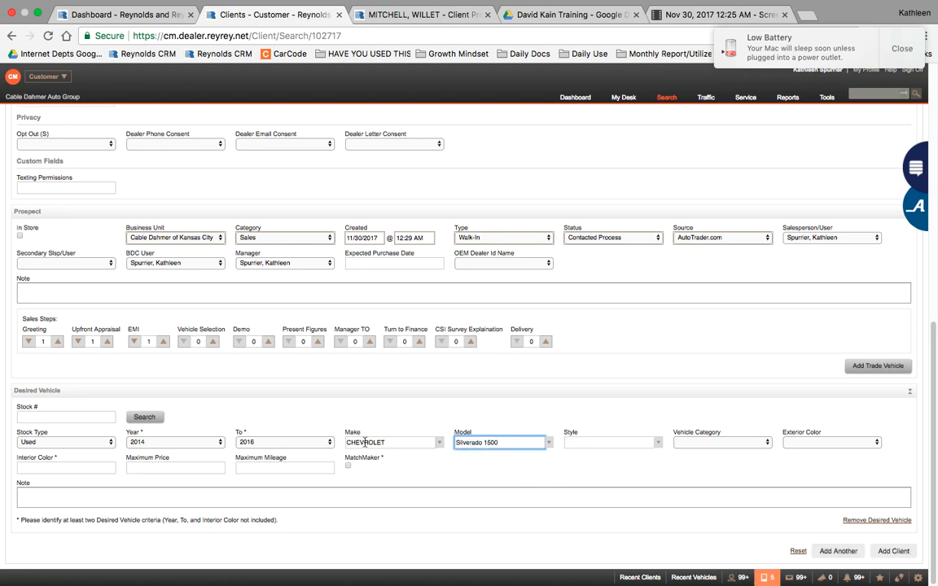
# Step: Look through the Silverado 1500 styles without picking one, then set the vehicle category to Truck
pyautogui.click(603, 444)
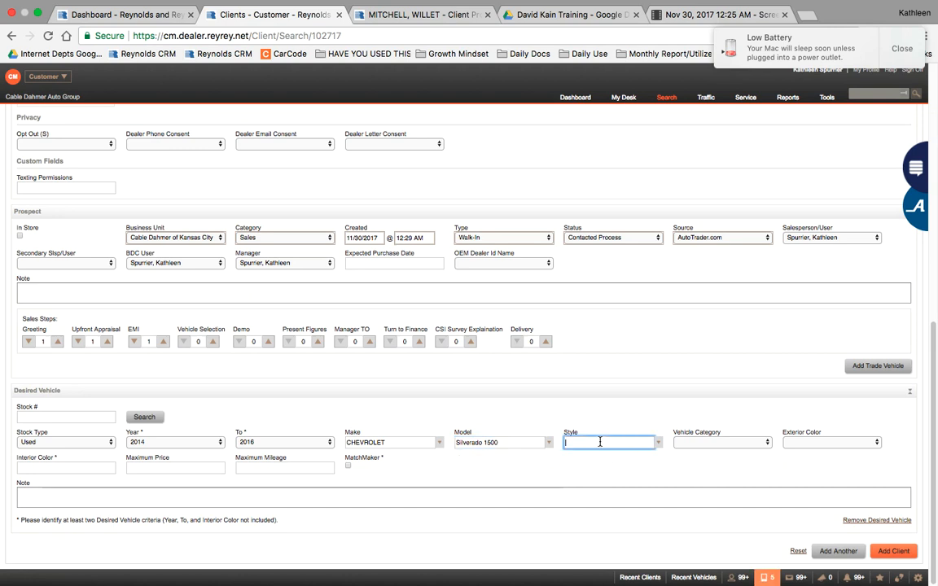
pyautogui.click(658, 443)
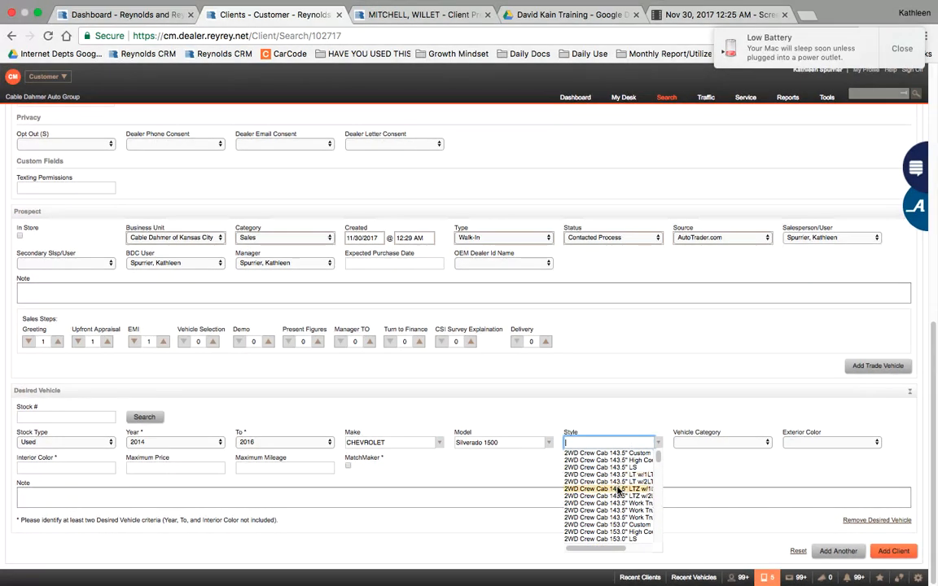
pyautogui.scroll(-3, 618, 490)
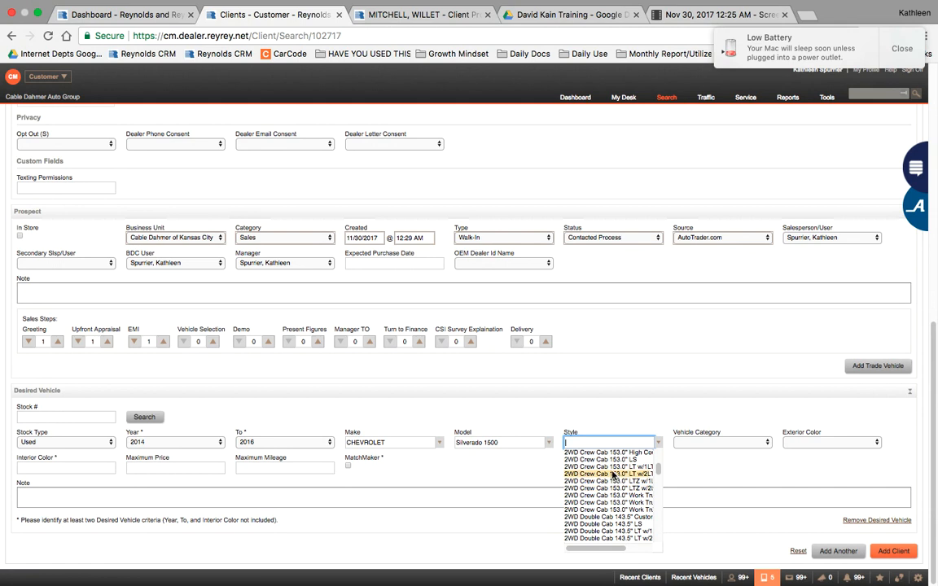
pyautogui.scroll(-3, 614, 496)
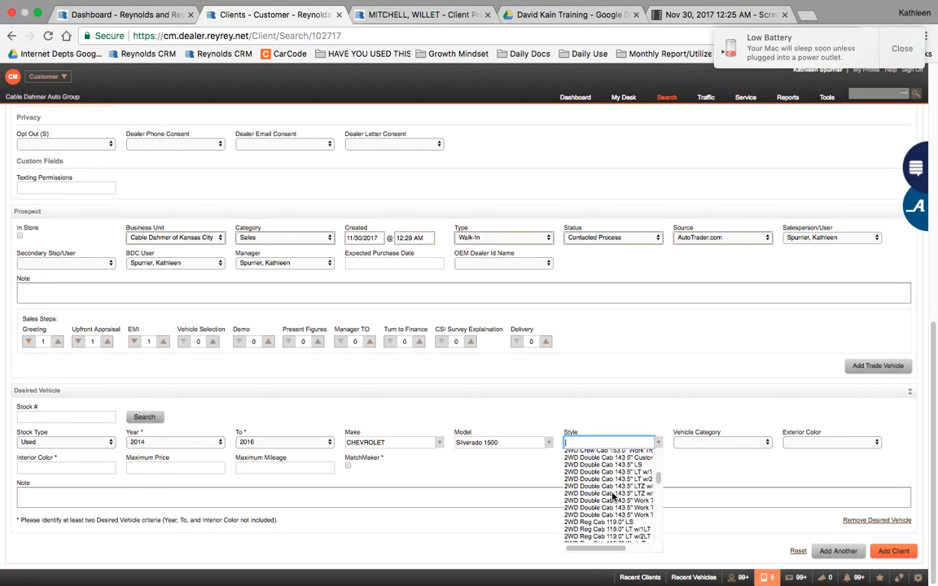
pyautogui.scroll(-10, 615, 496)
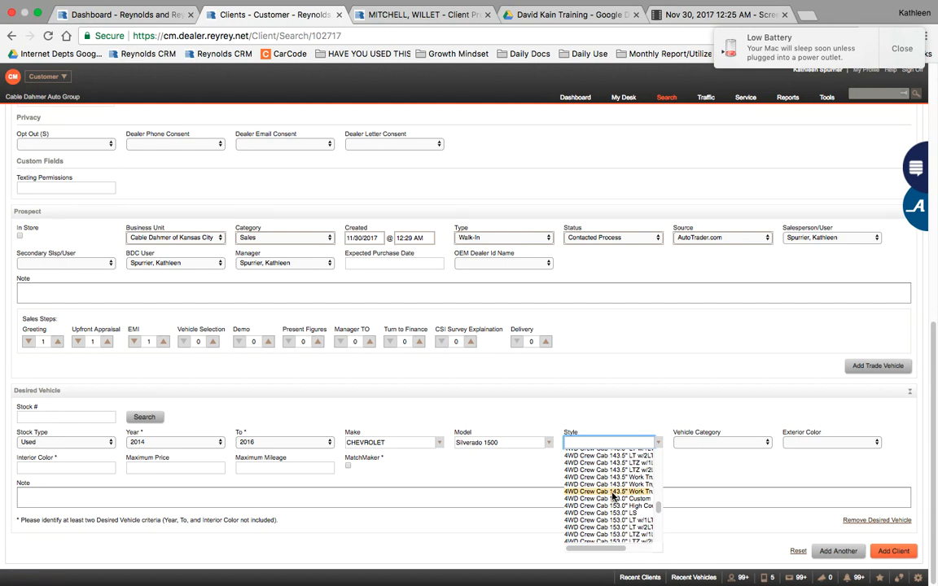
pyautogui.scroll(-2, 613, 496)
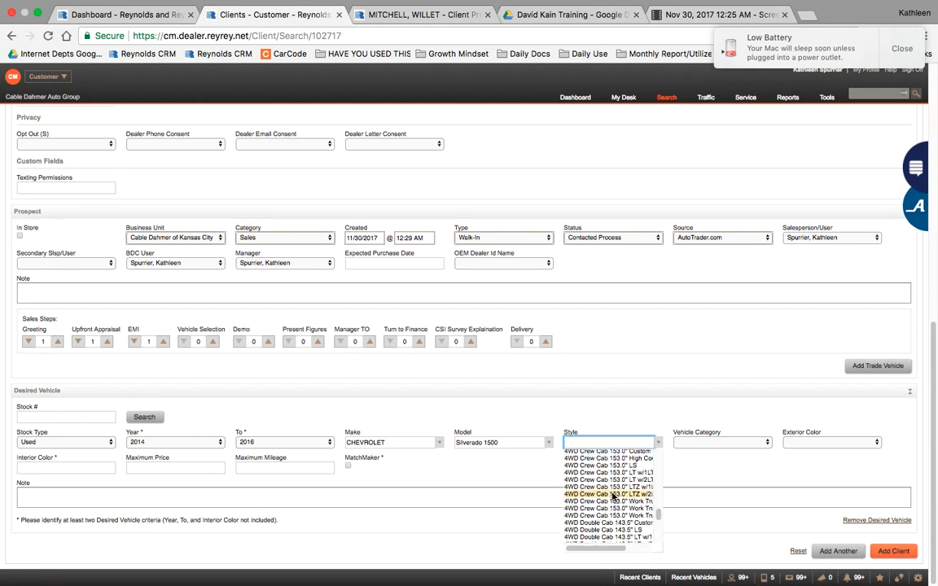
pyautogui.scroll(-3, 613, 495)
pyautogui.scroll(-2, 613, 496)
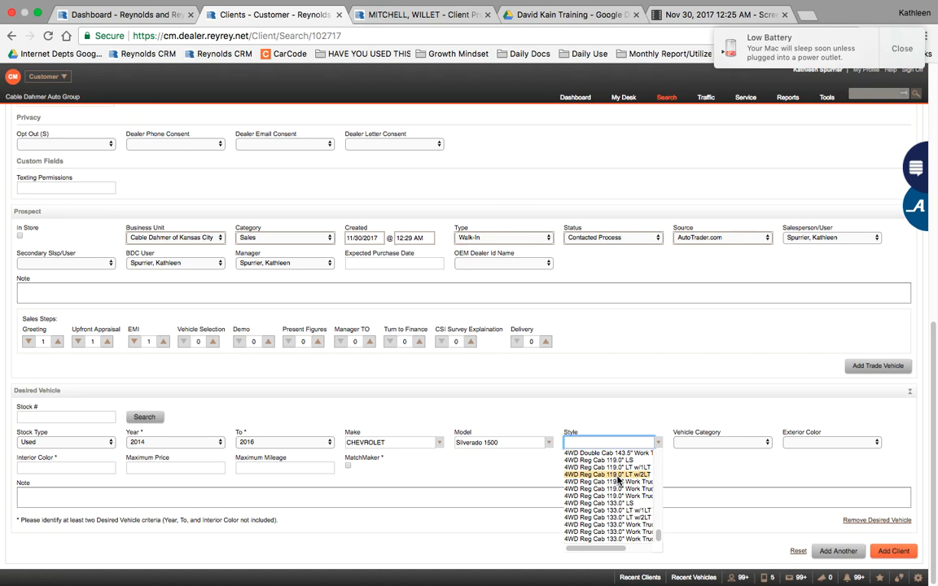
pyautogui.click(739, 462)
pyautogui.click(736, 444)
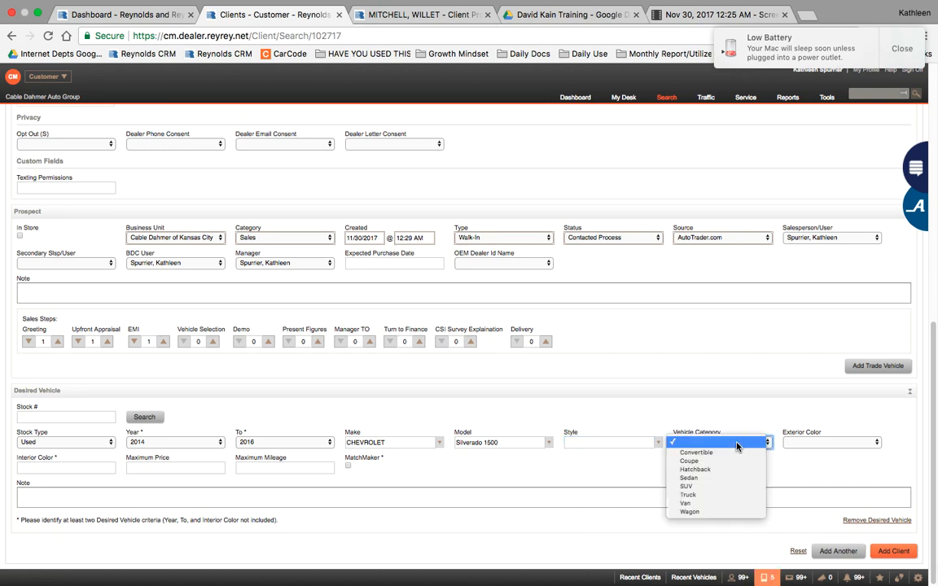
pyautogui.click(726, 501)
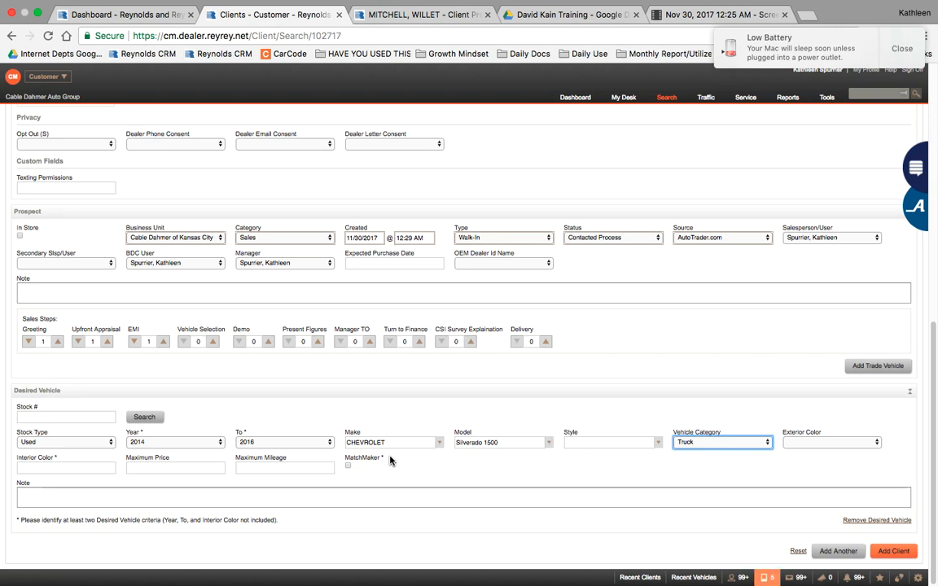
# Step: Enable MatchMaker and enter maximum price 35,000 and maximum mileage 100000
pyautogui.click(348, 466)
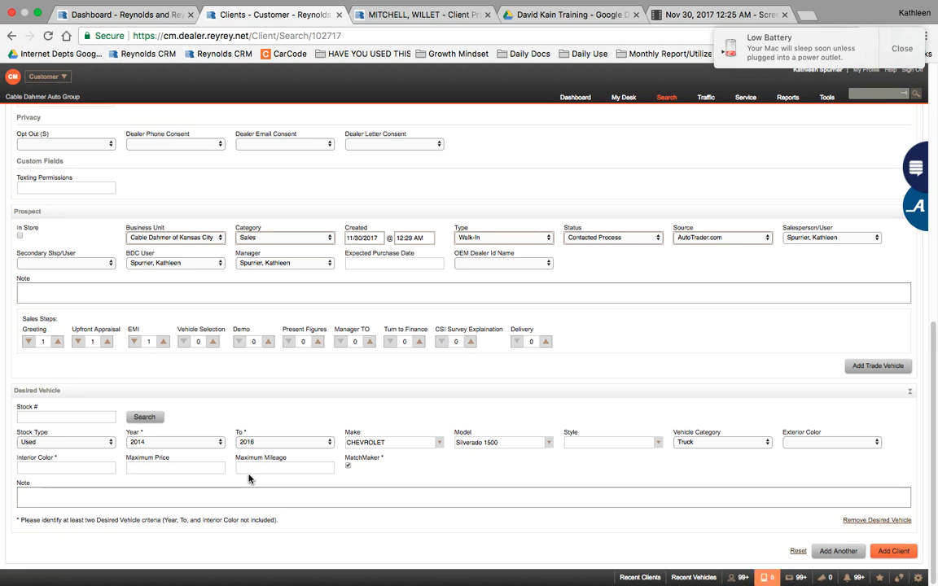
pyautogui.click(195, 468)
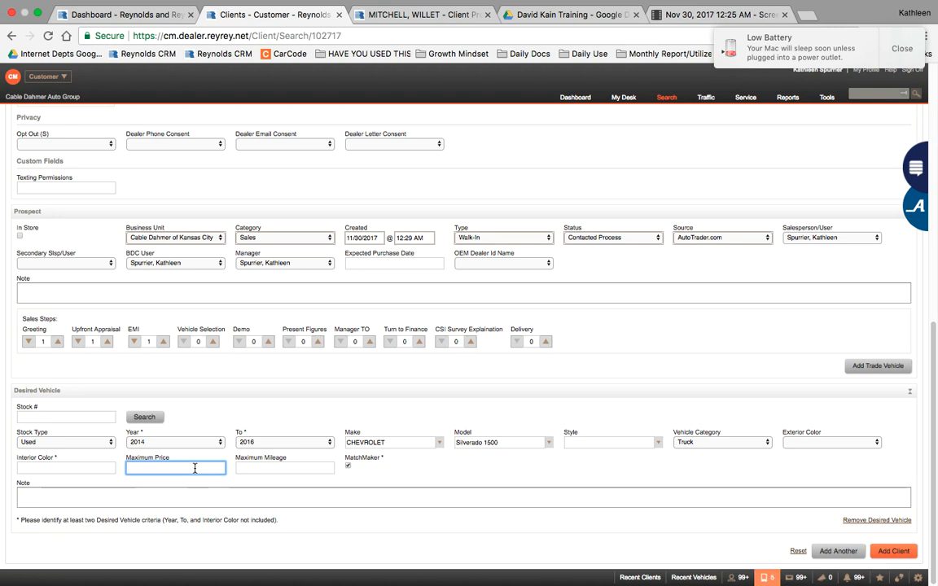
pyautogui.write('35,')
pyautogui.write('000')
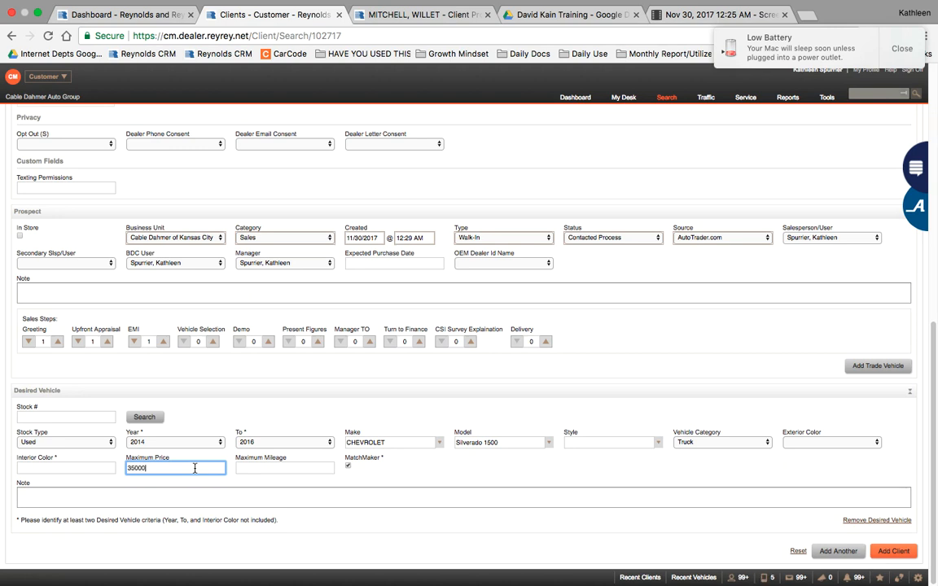
pyautogui.click(261, 471)
pyautogui.write('10')
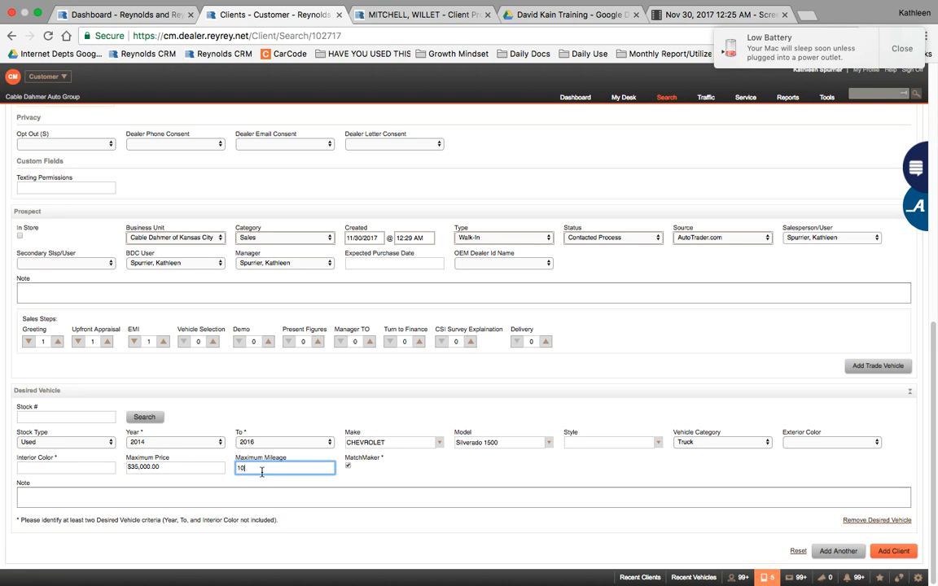
pyautogui.write('0000')
# Step: Add a trade vehicle: year 2014, make CHEVROLET, model Equinox
pyautogui.click(873, 367)
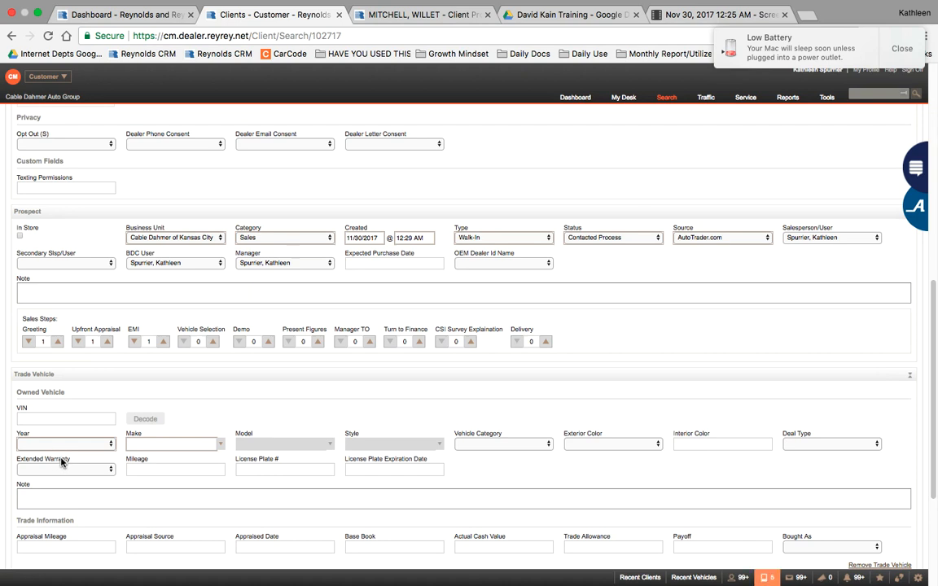
pyautogui.click(35, 417)
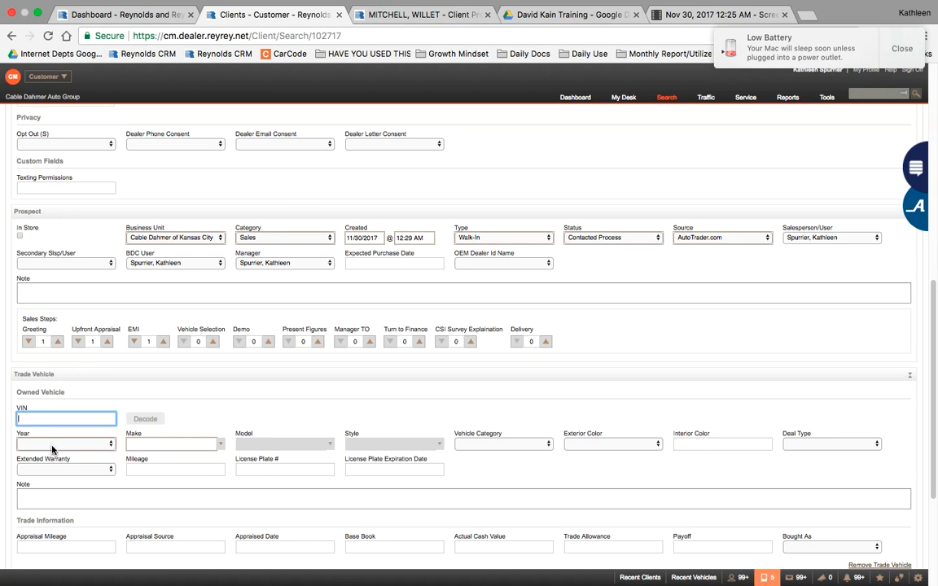
pyautogui.click(52, 447)
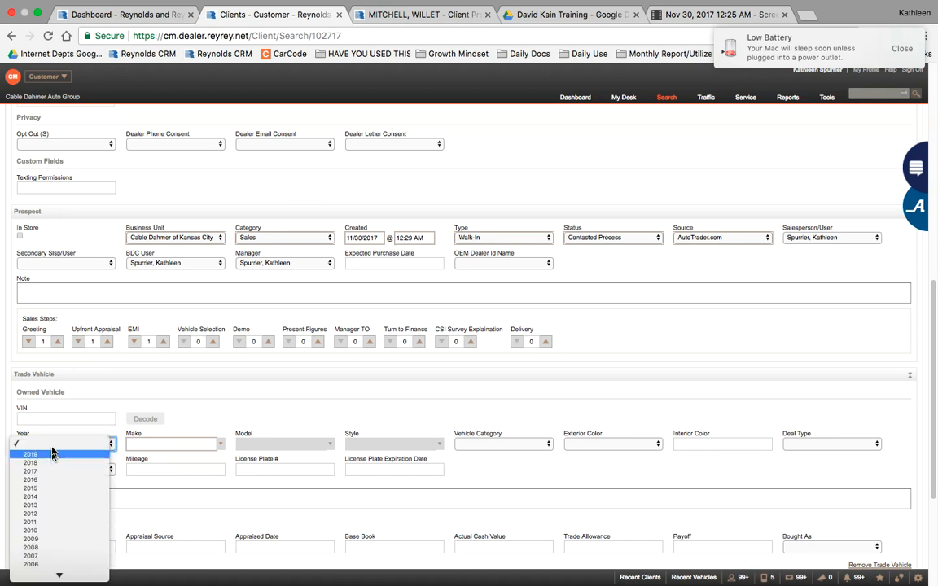
pyautogui.click(55, 496)
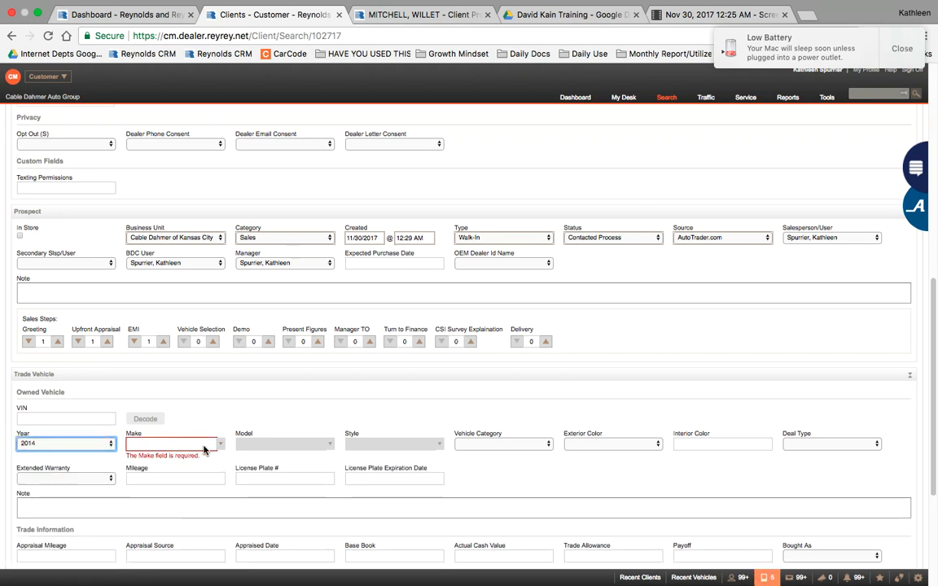
pyautogui.click(178, 445)
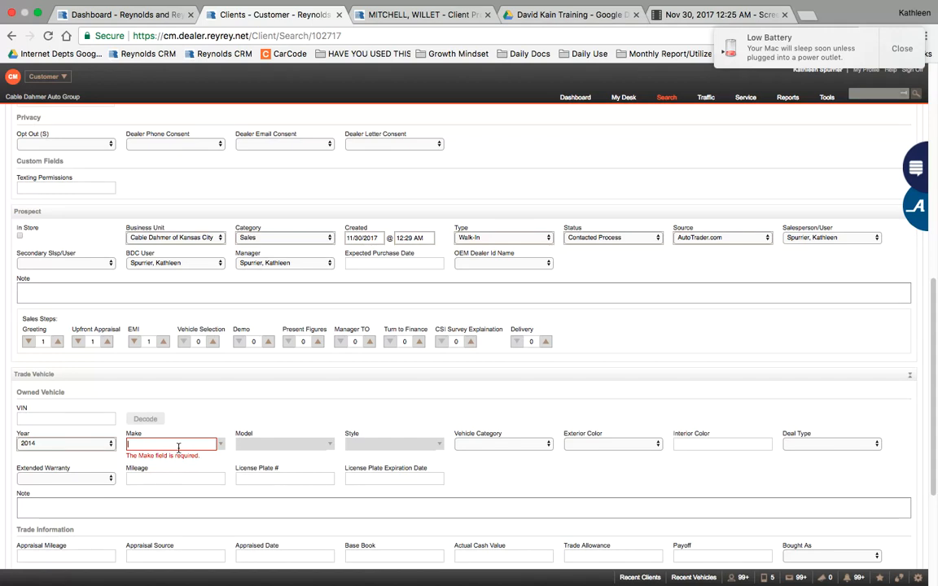
pyautogui.write('cheVROLET')
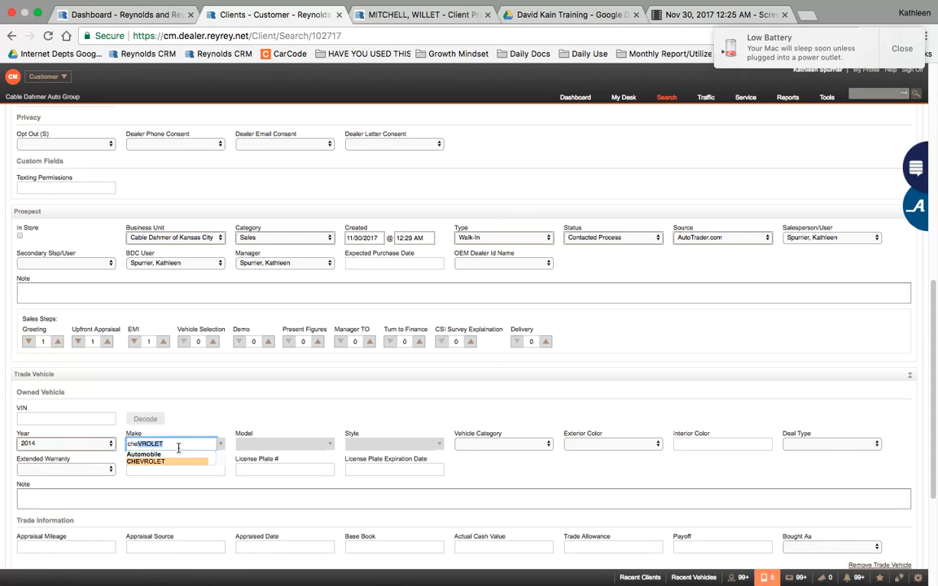
pyautogui.press('Tab')
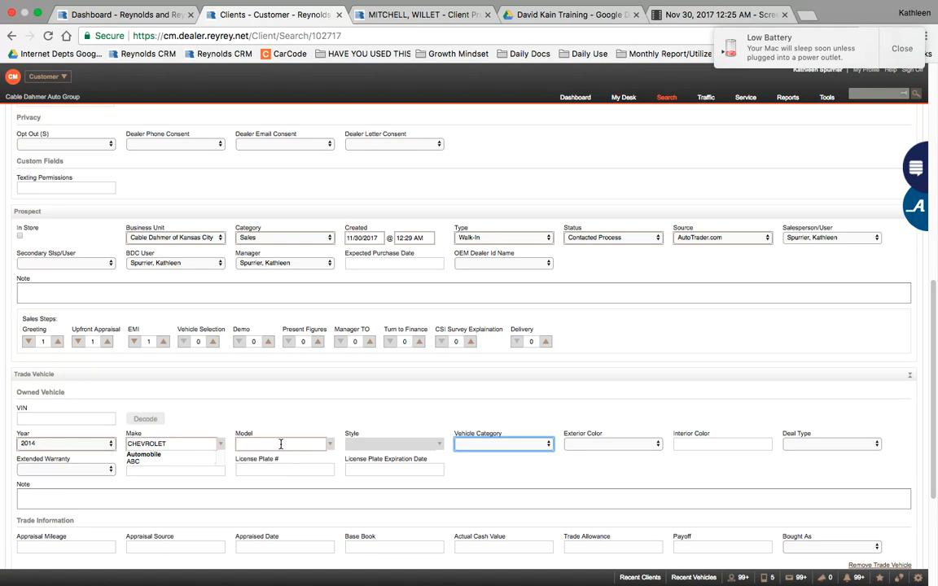
pyautogui.click(281, 444)
pyautogui.write('equinox')
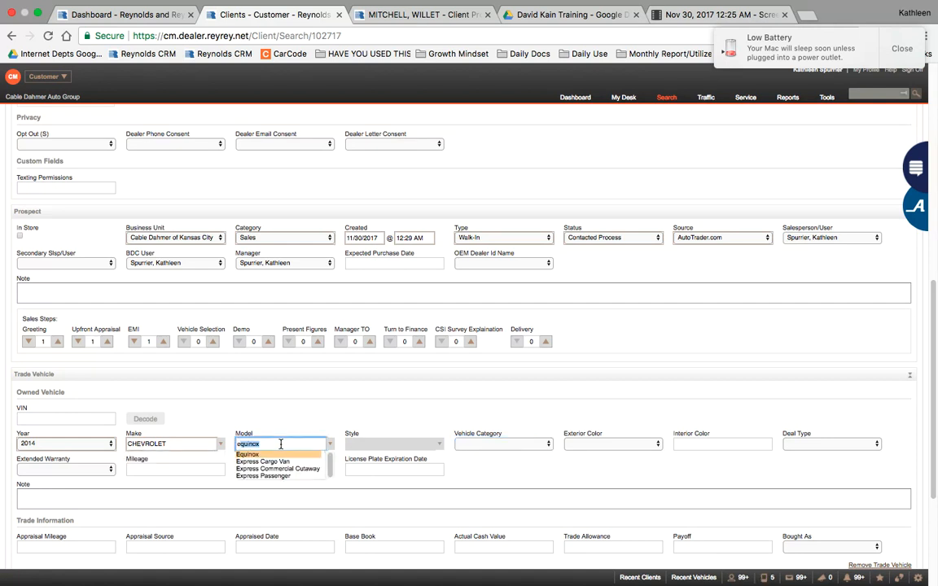
pyautogui.click(281, 455)
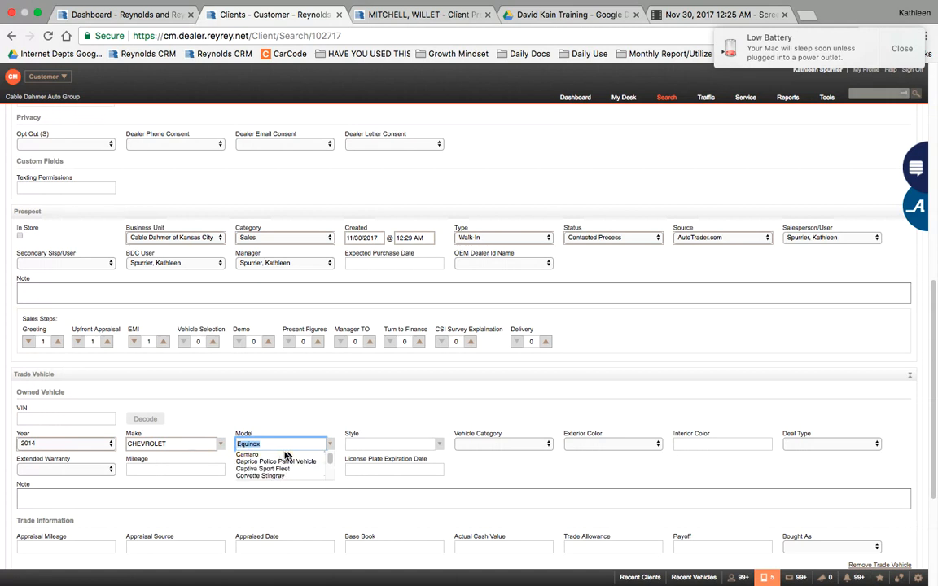
# Step: Set trade style FWD 4dr LTZ, exterior Black, interior Black Leather, and deal type Purchase
pyautogui.click(425, 445)
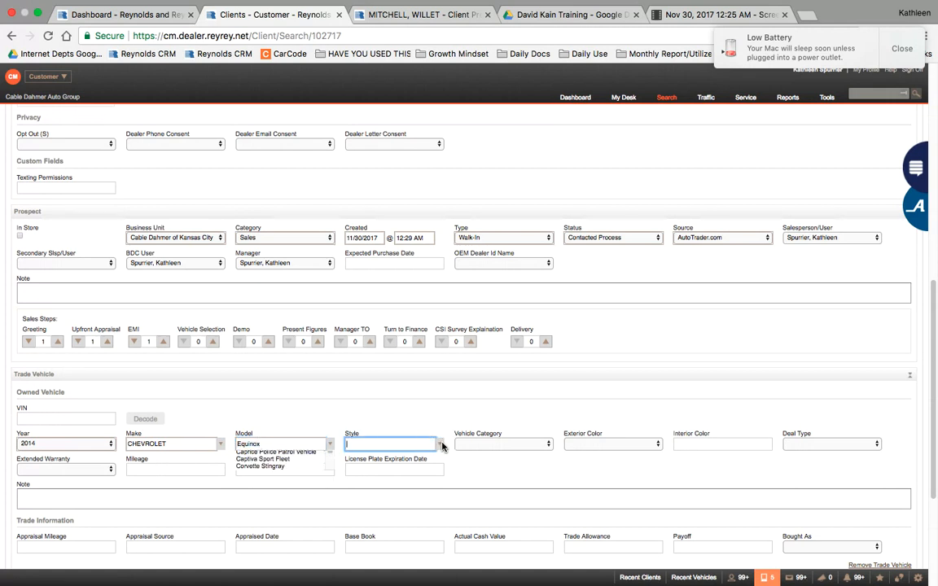
pyautogui.click(441, 445)
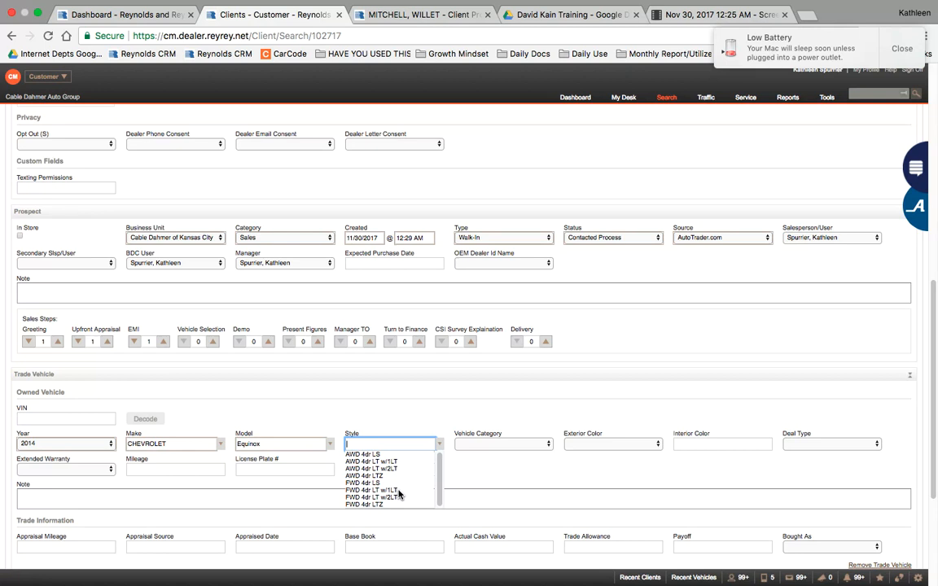
pyautogui.click(381, 505)
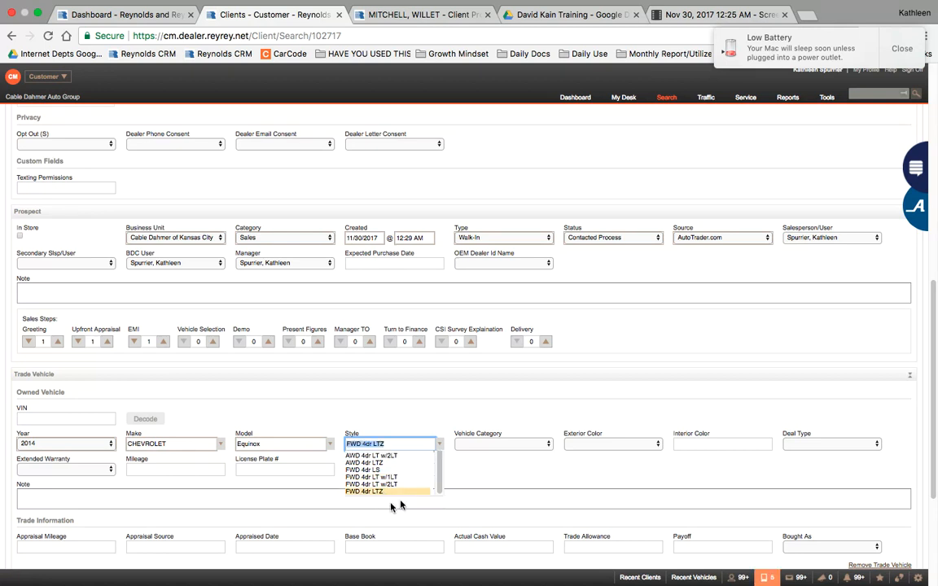
pyautogui.click(499, 450)
pyautogui.click(500, 451)
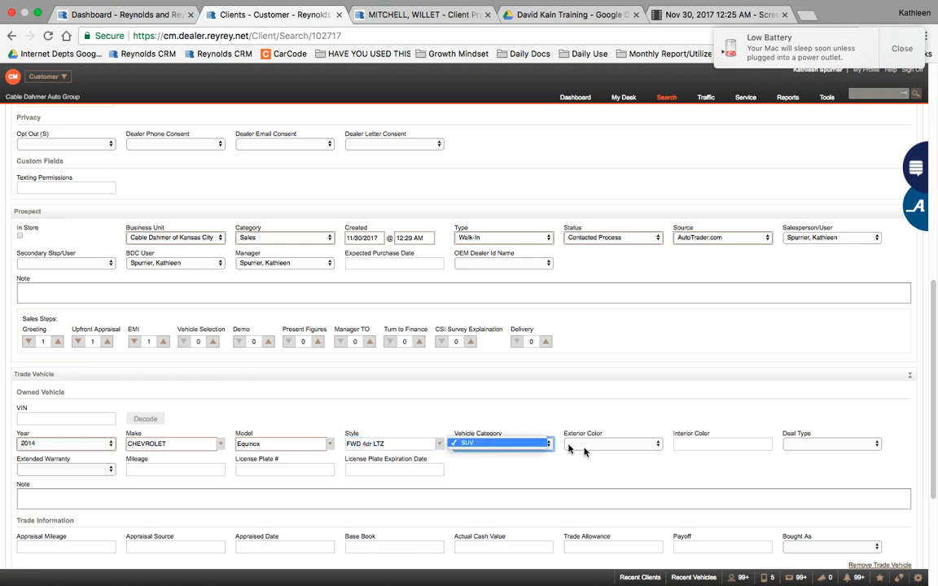
pyautogui.click(599, 450)
pyautogui.click(599, 450)
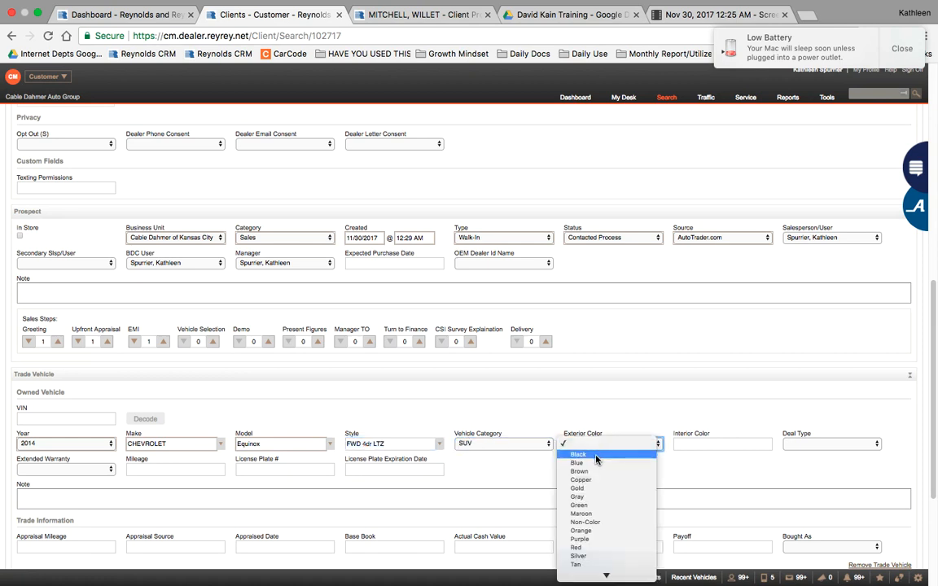
pyautogui.click(599, 454)
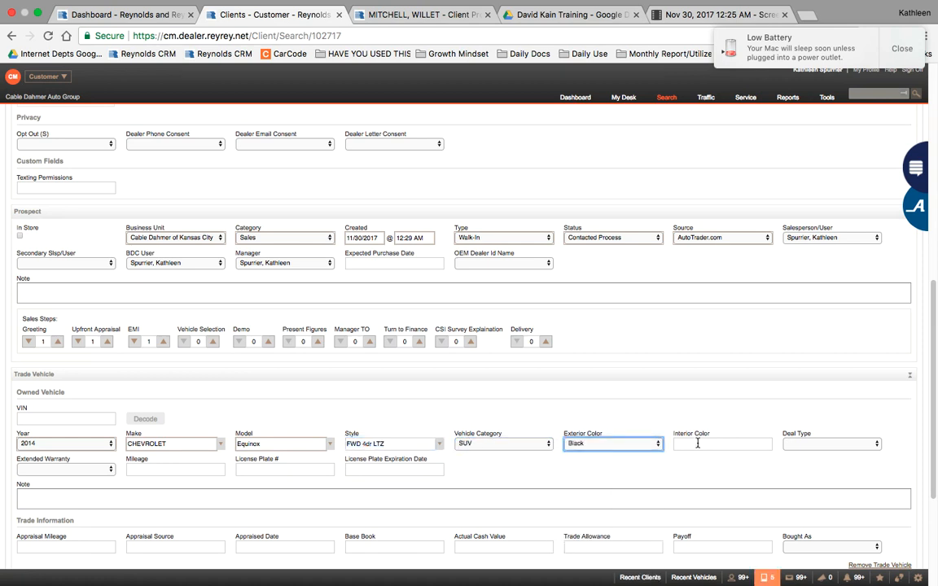
pyautogui.click(697, 443)
pyautogui.write('Black')
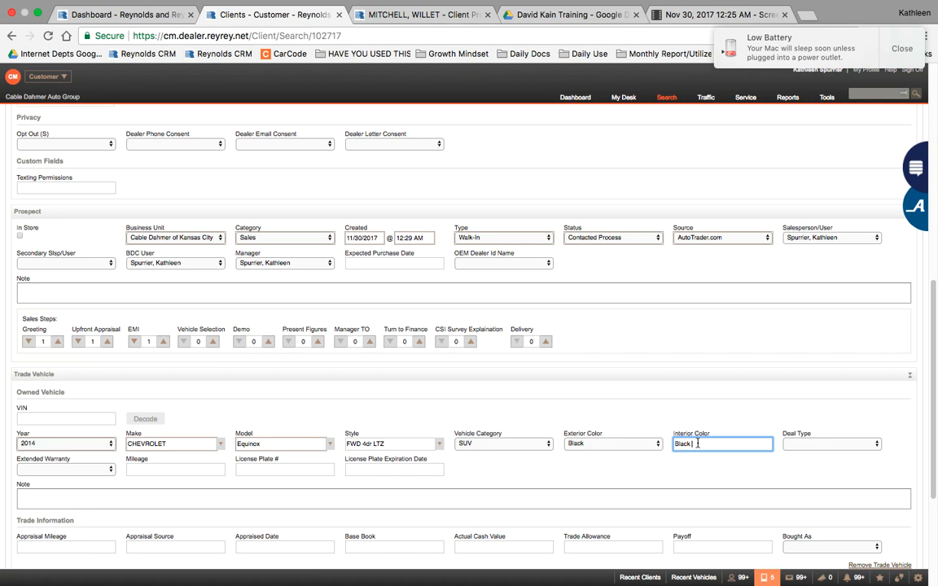
pyautogui.write(' Leather')
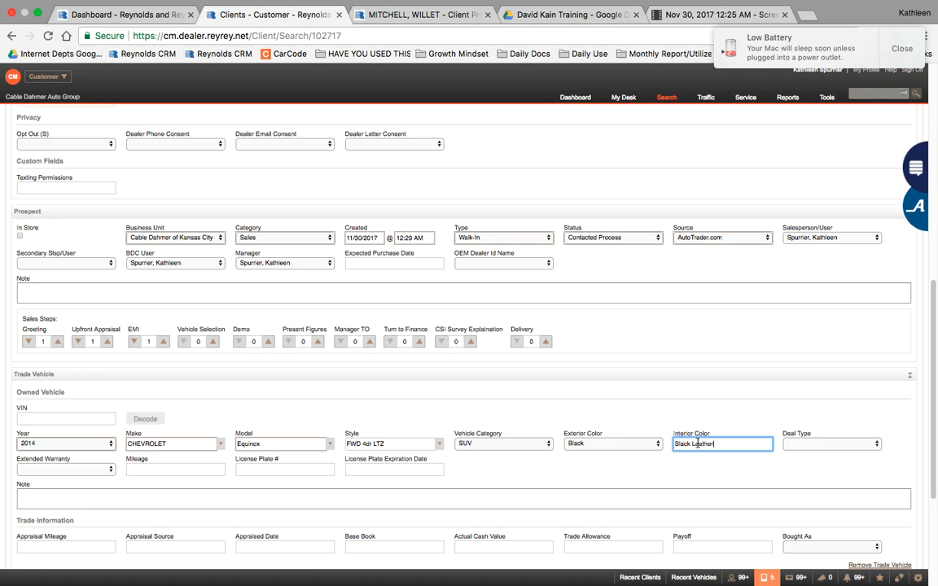
pyautogui.click(800, 444)
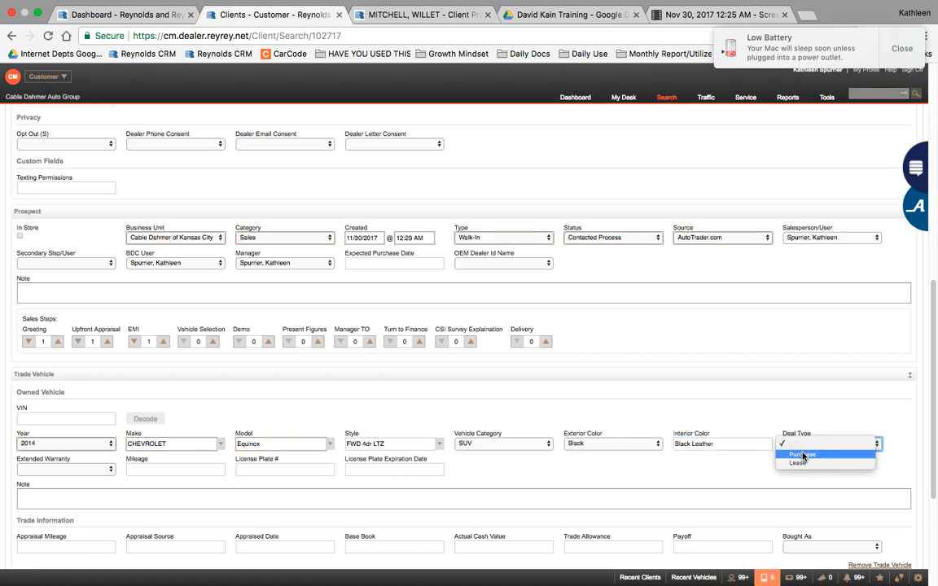
pyautogui.click(803, 456)
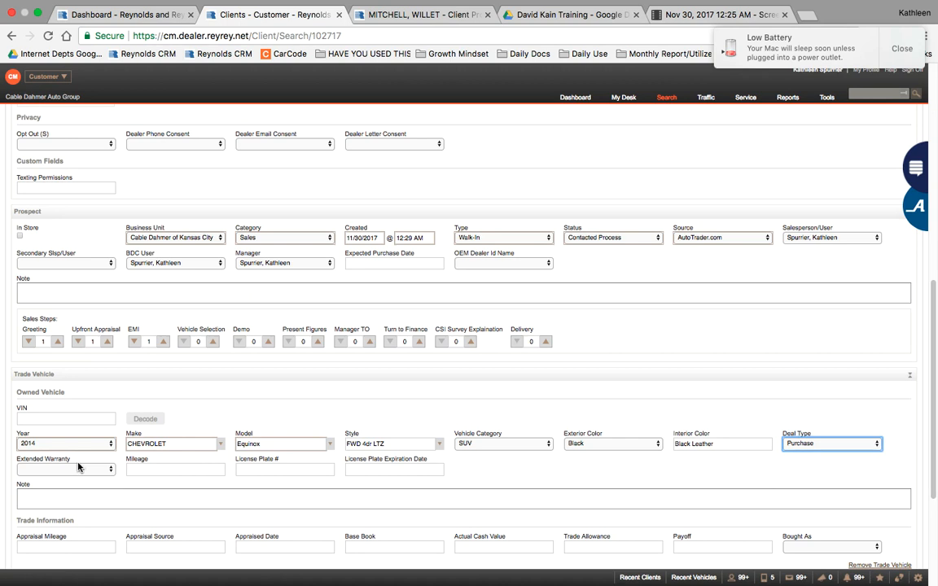
# Step: Enter trade mileage 42000, correct the year to 2012, and set extended warranty to Yes
pyautogui.click(141, 470)
pyautogui.write('4')
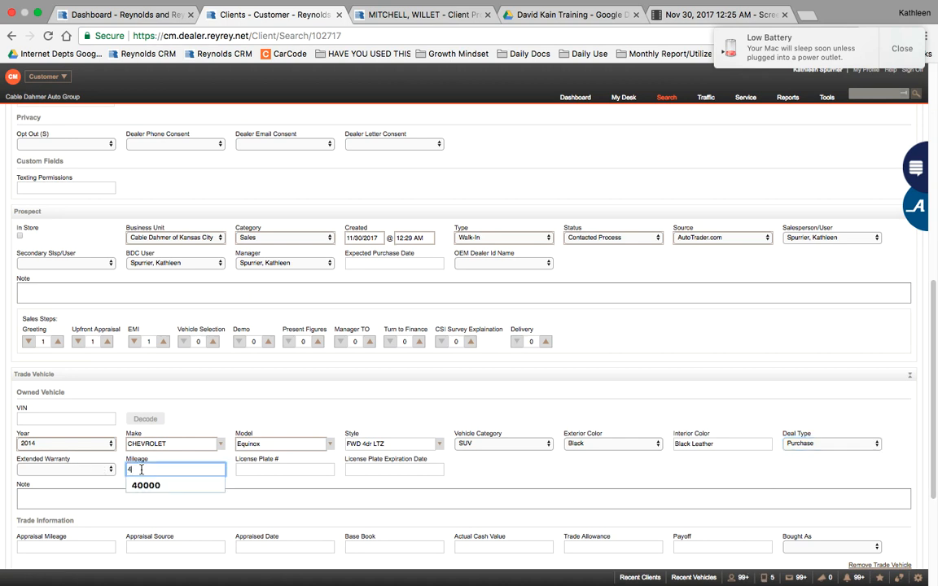
pyautogui.write('2000')
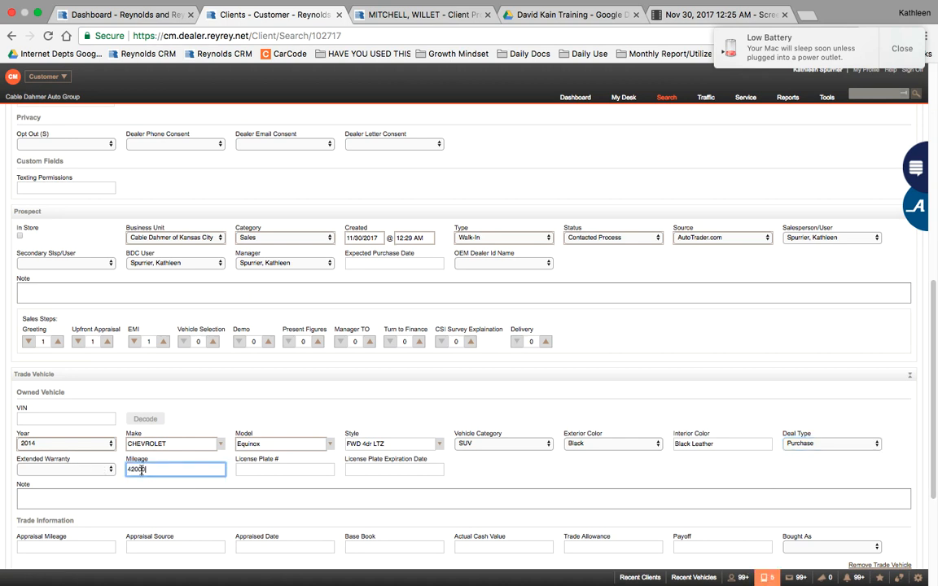
pyautogui.click(81, 446)
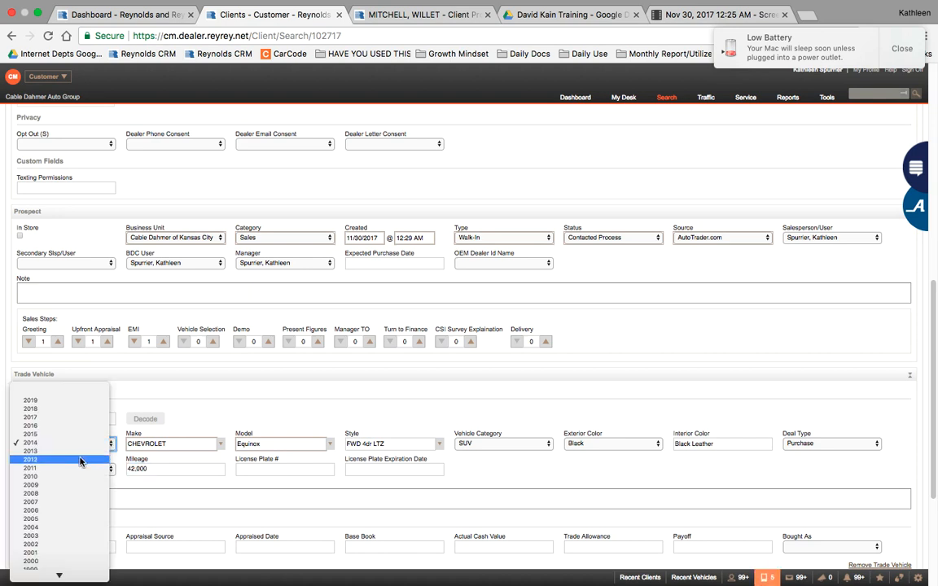
pyautogui.click(80, 460)
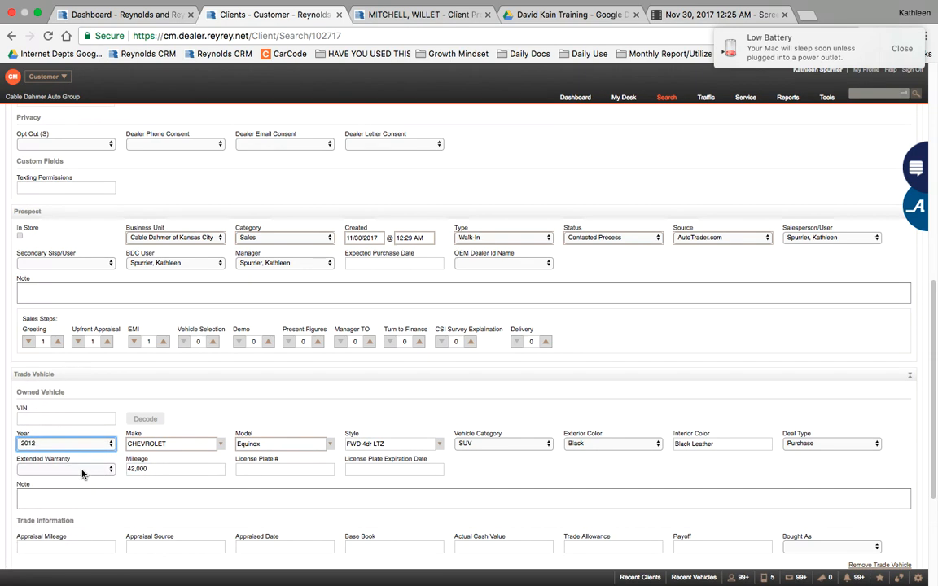
pyautogui.click(82, 470)
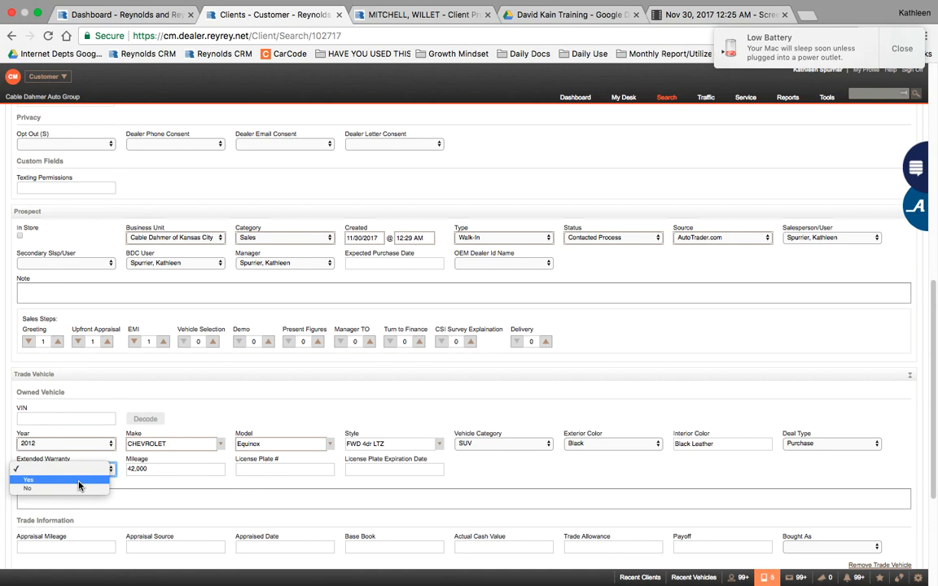
pyautogui.click(264, 470)
pyautogui.press('y')
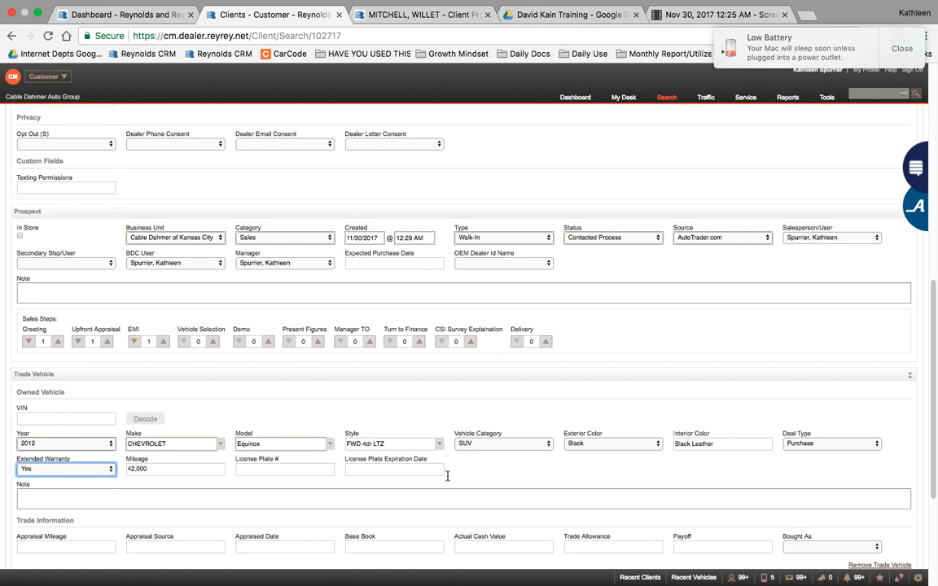
# Step: Correct the trade vehicle's mileage to 42567
pyautogui.scroll(-2, 446, 481)
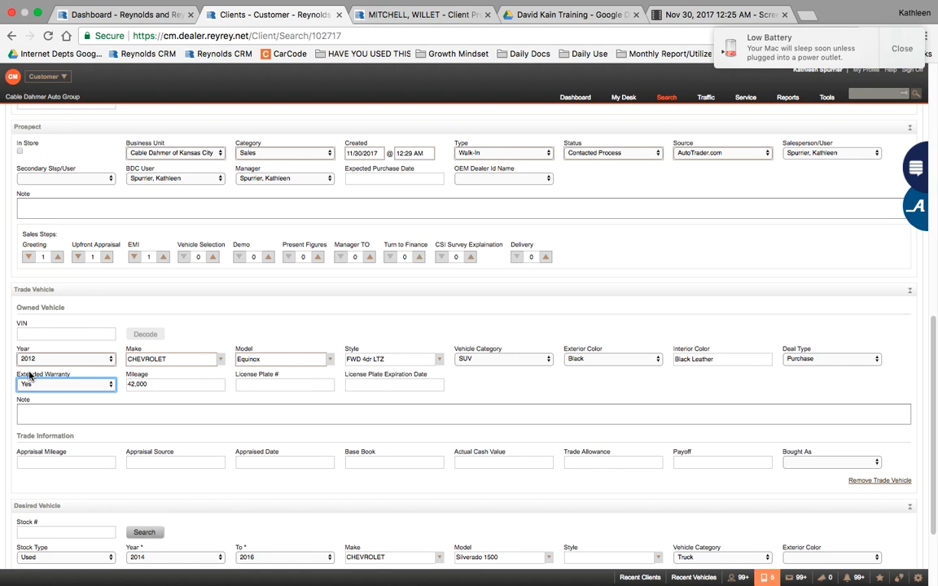
pyautogui.click(192, 385)
pyautogui.write('42')
pyautogui.write('5')
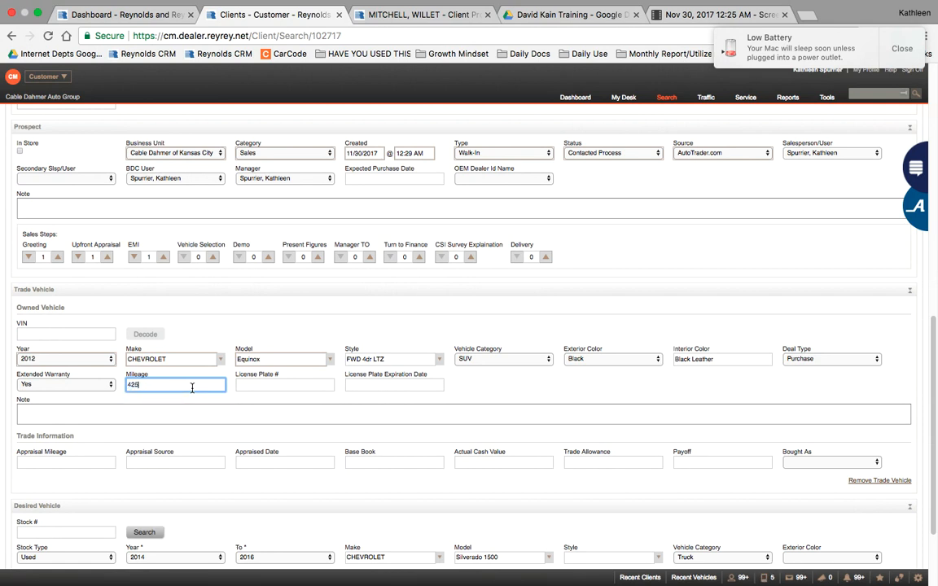
pyautogui.write('67')
pyautogui.click(65, 461)
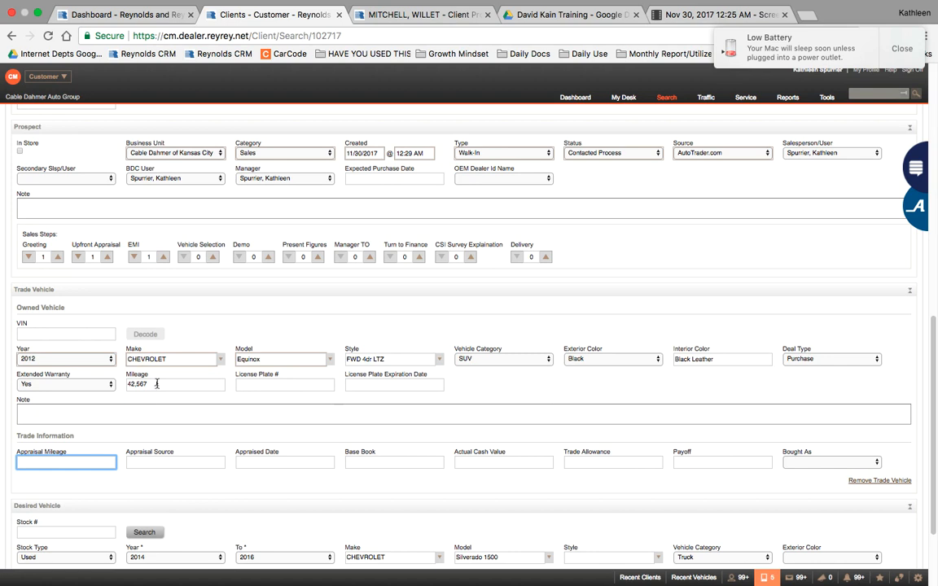
# Step: Enter appraisal mileage 42111 and set the appraised date to November 29, 2017
pyautogui.click(47, 462)
pyautogui.write('421')
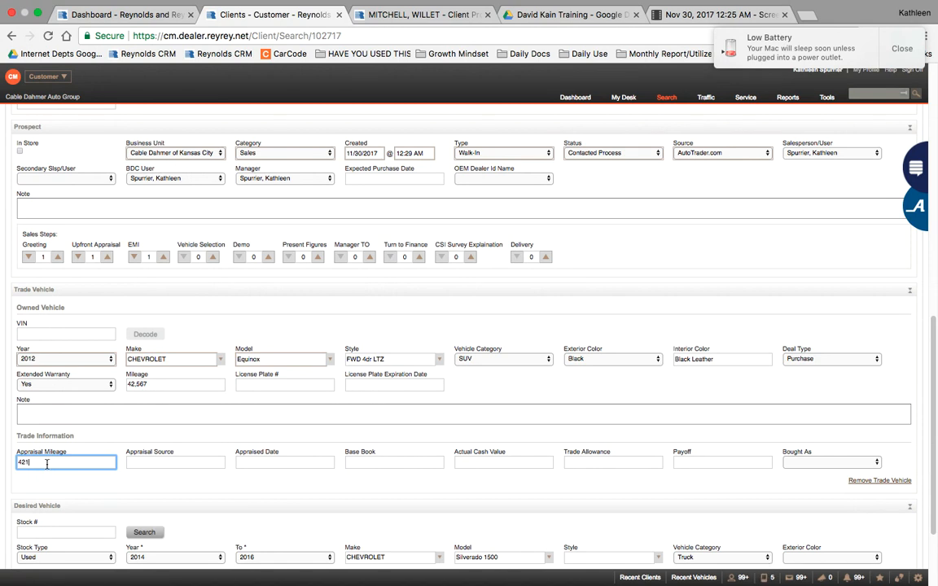
pyautogui.write('11')
pyautogui.click(164, 463)
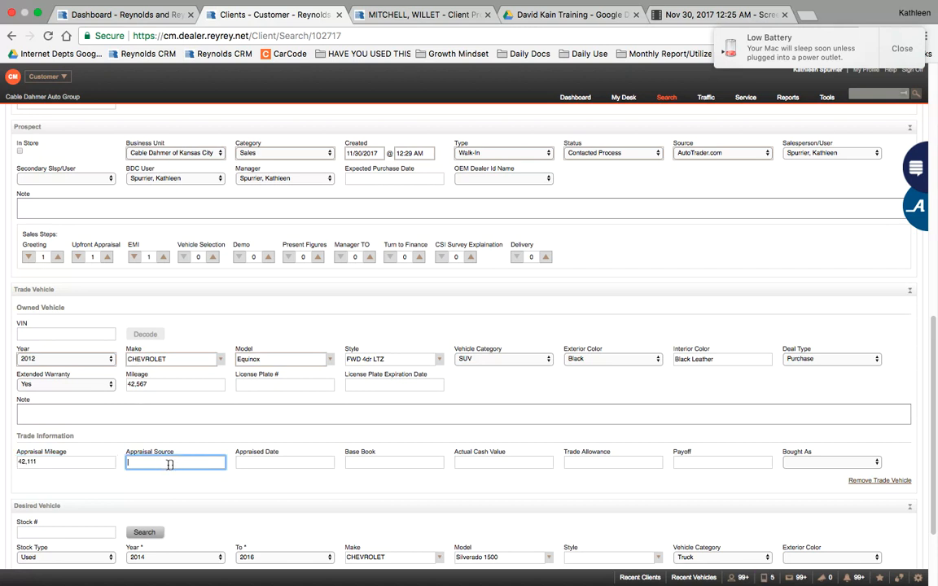
pyautogui.click(276, 466)
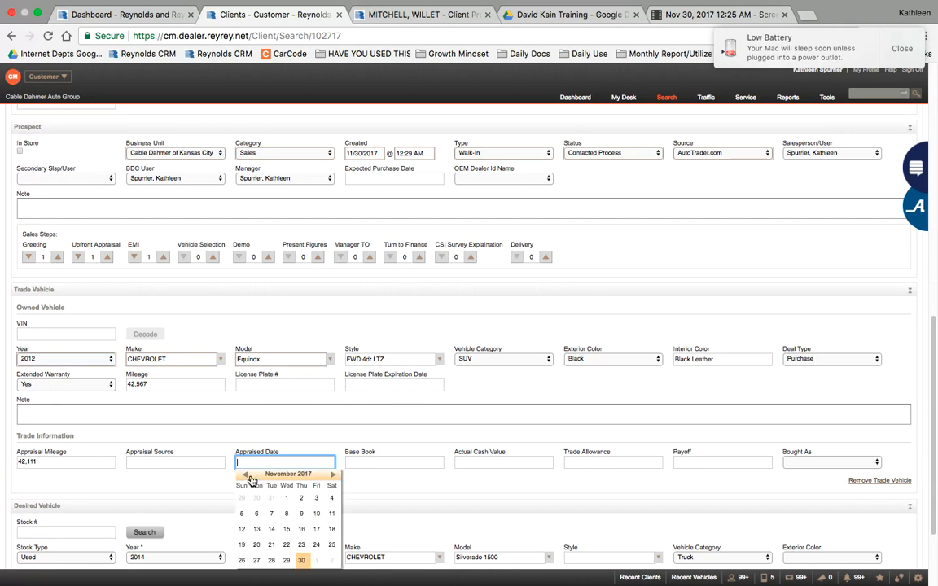
pyautogui.scroll(-3, 251, 480)
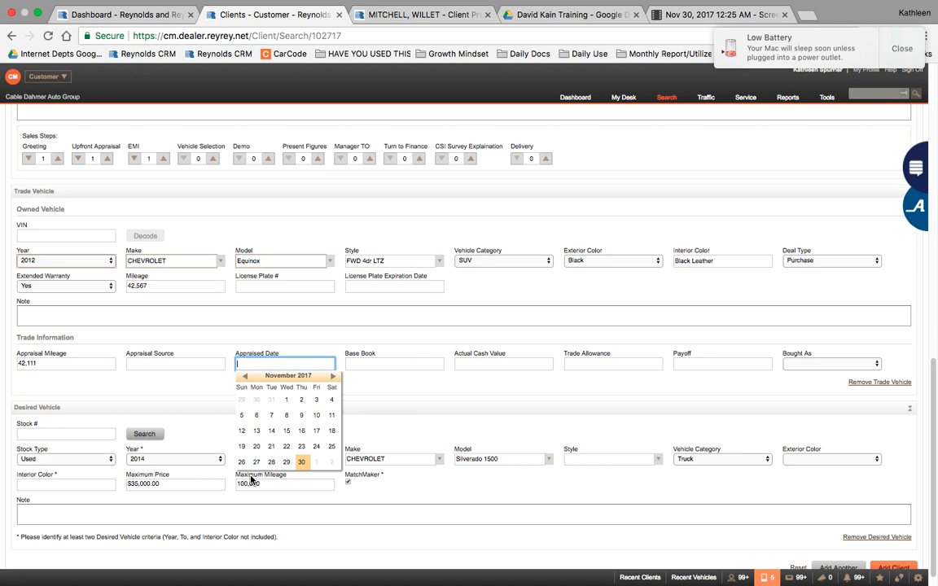
pyautogui.click(289, 464)
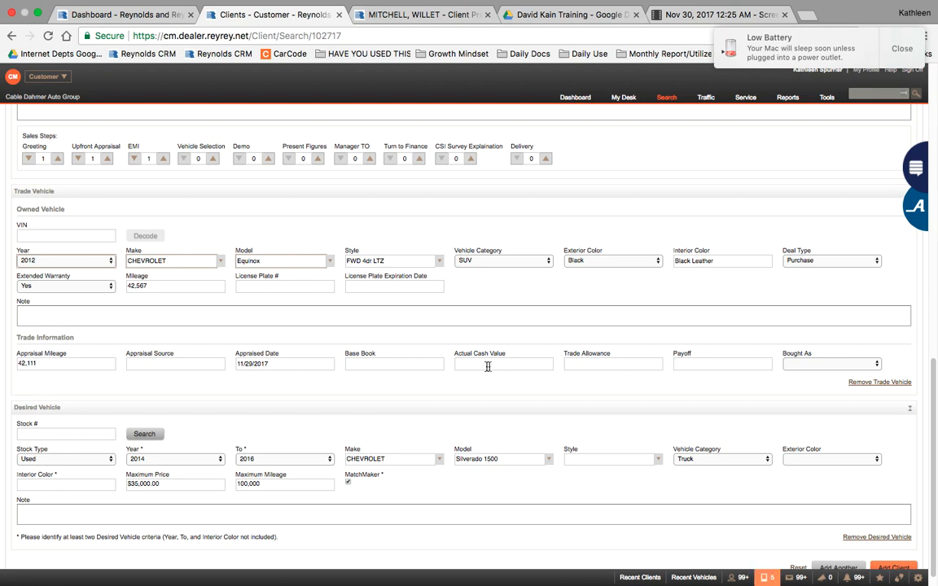
# Step: Enter a payoff of 1234.98 and set Bought As to New
pyautogui.click(588, 365)
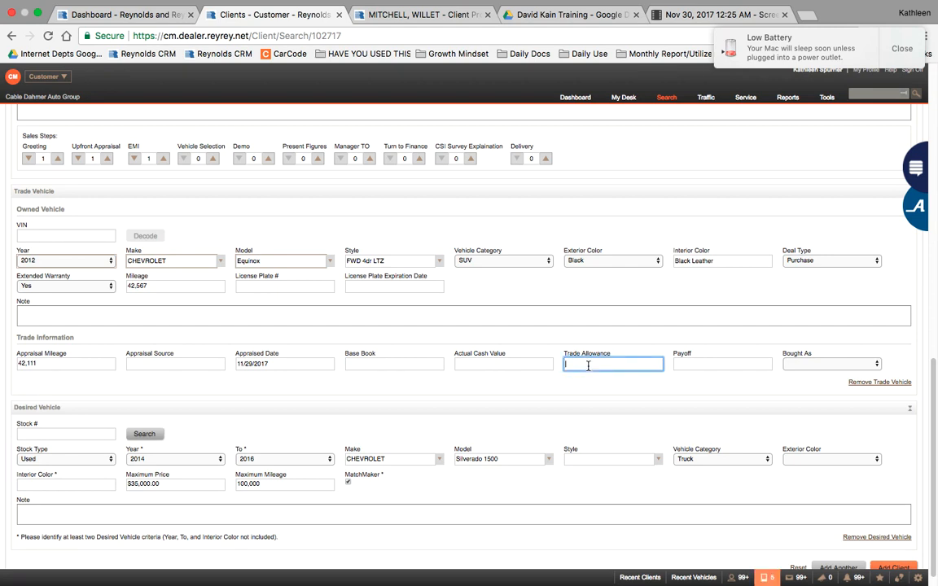
pyautogui.click(486, 366)
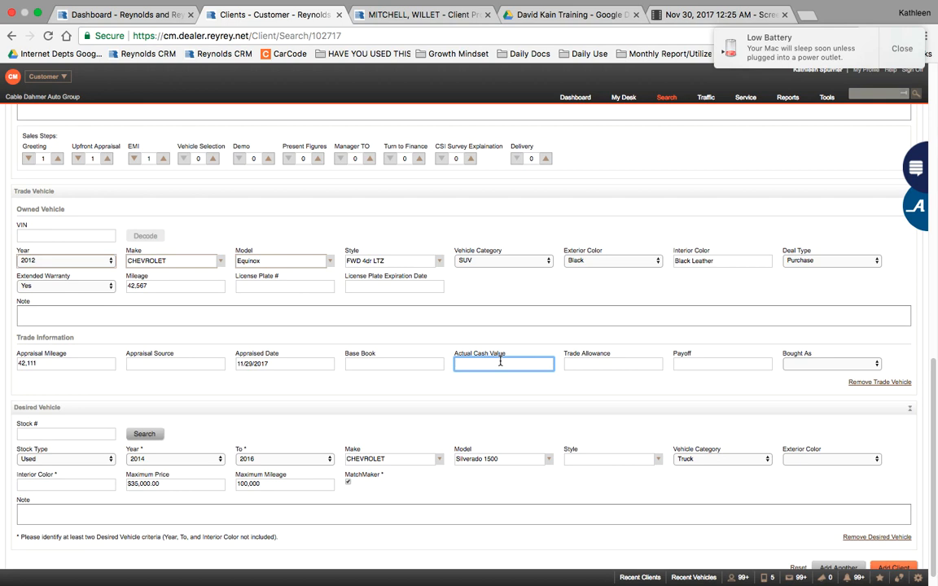
pyautogui.click(724, 367)
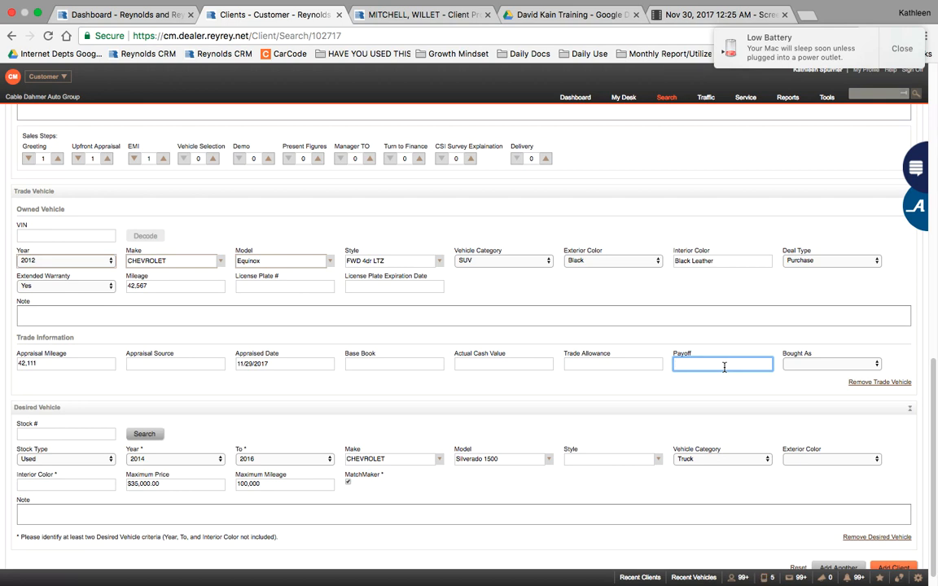
pyautogui.write('1234.98')
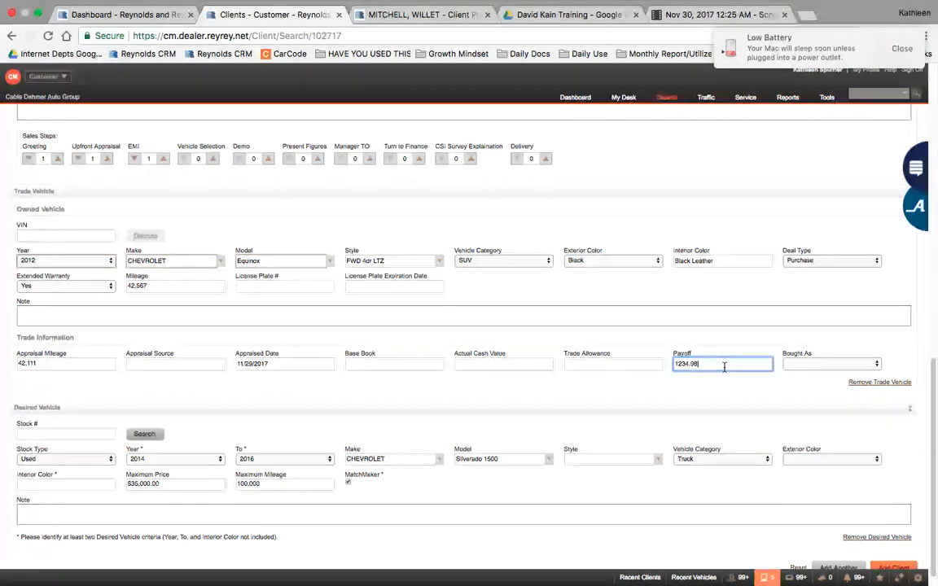
pyautogui.click(813, 366)
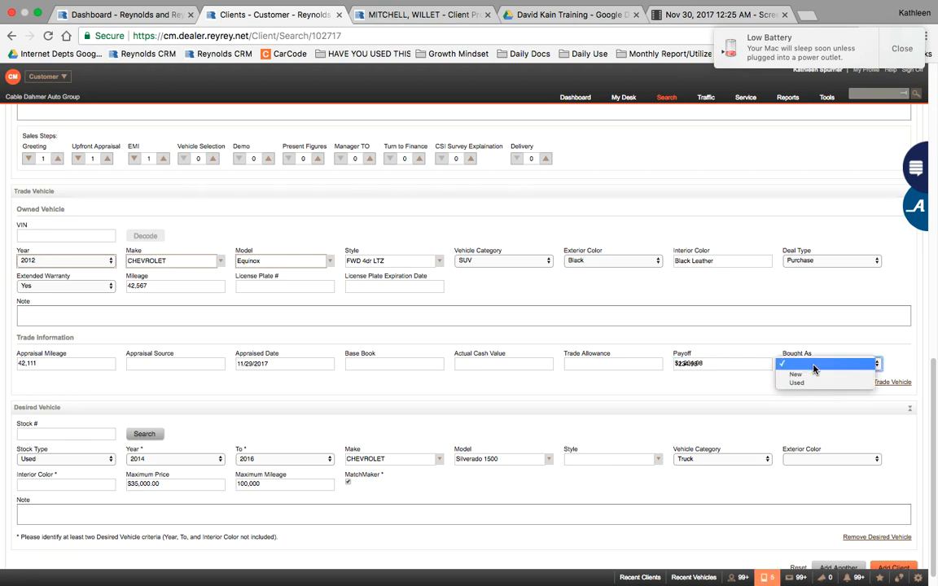
pyautogui.click(811, 375)
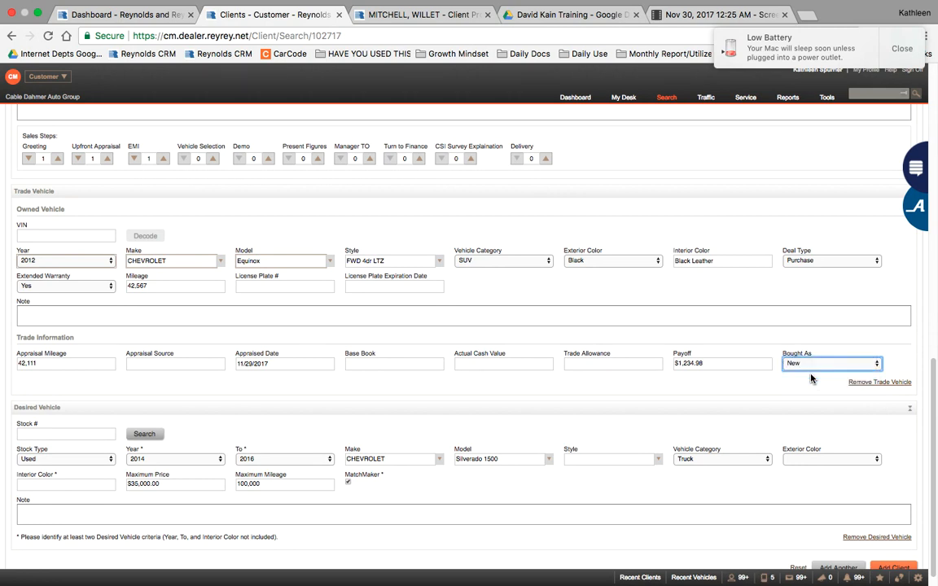
pyautogui.scroll(3, 365, 378)
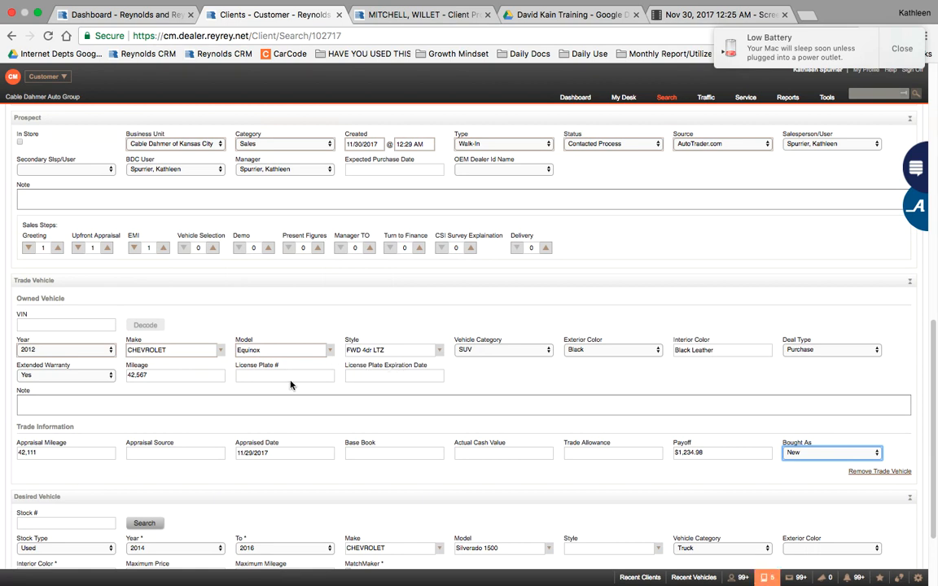
# Step: Mark the prospect In Store, submit the client, accept the opt-in notice and continue past the duplicate warning
pyautogui.click(20, 142)
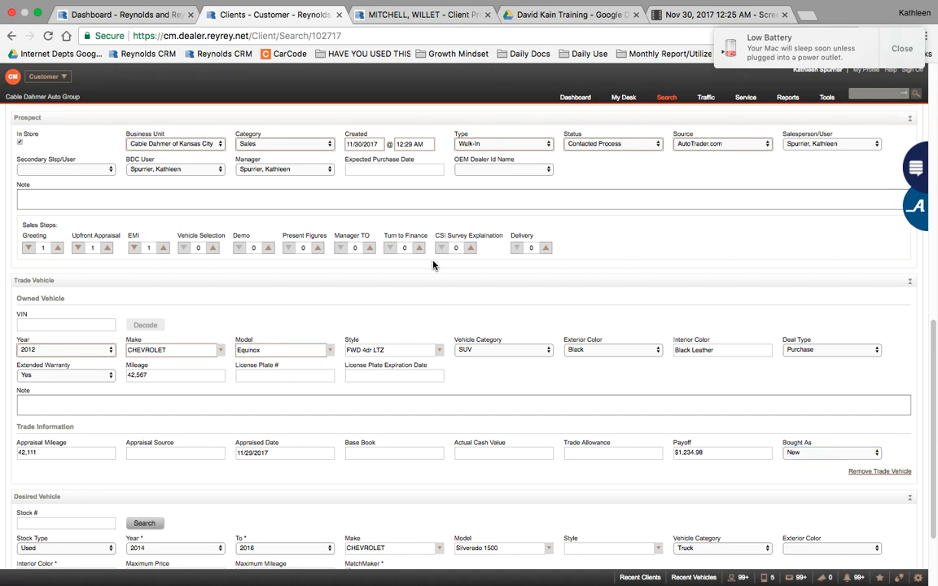
pyautogui.scroll(5, 433, 265)
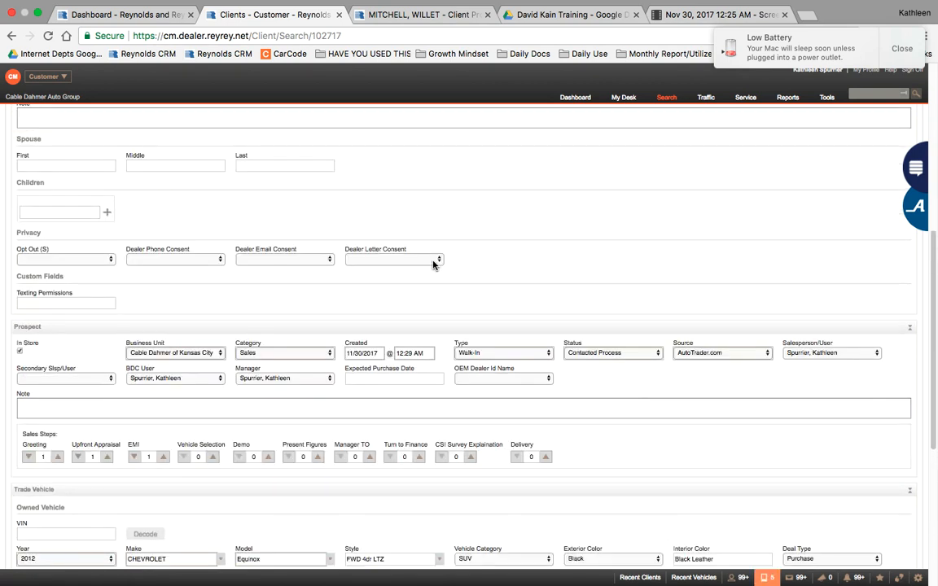
pyautogui.scroll(-8, 433, 265)
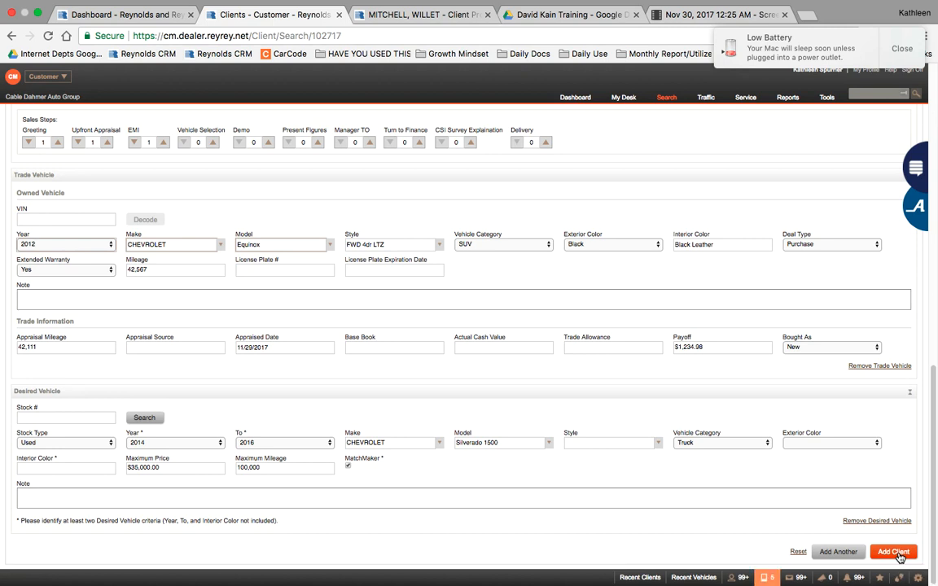
pyautogui.click(894, 553)
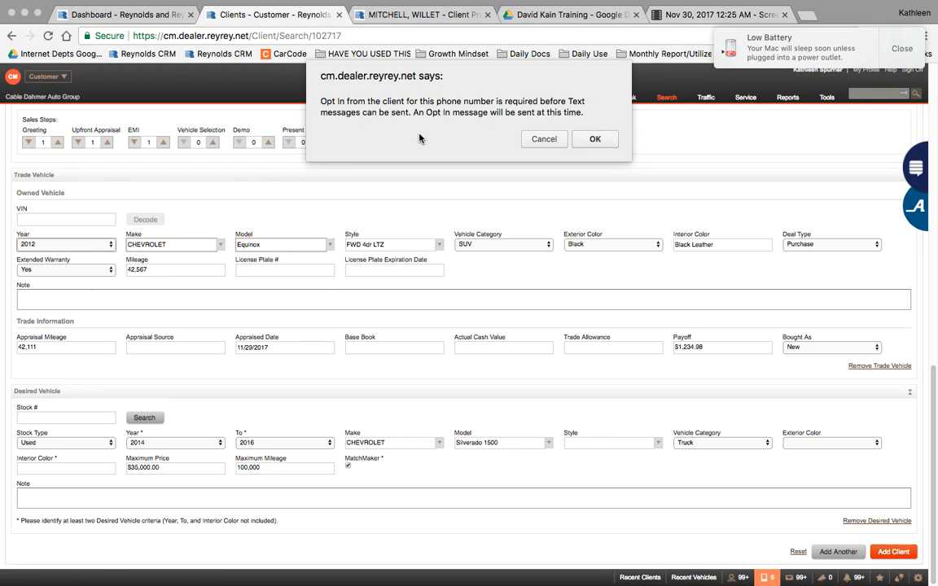
pyautogui.click(595, 139)
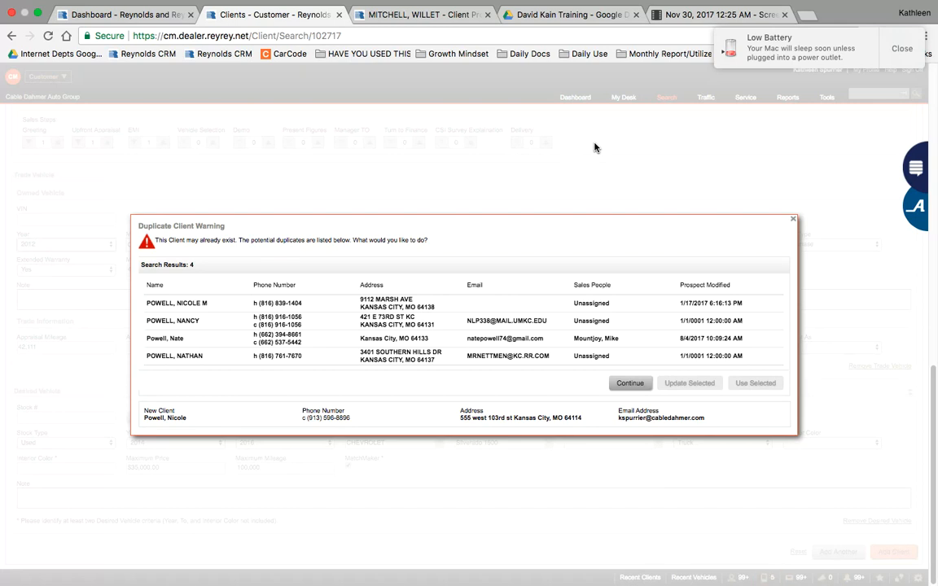
pyautogui.click(627, 379)
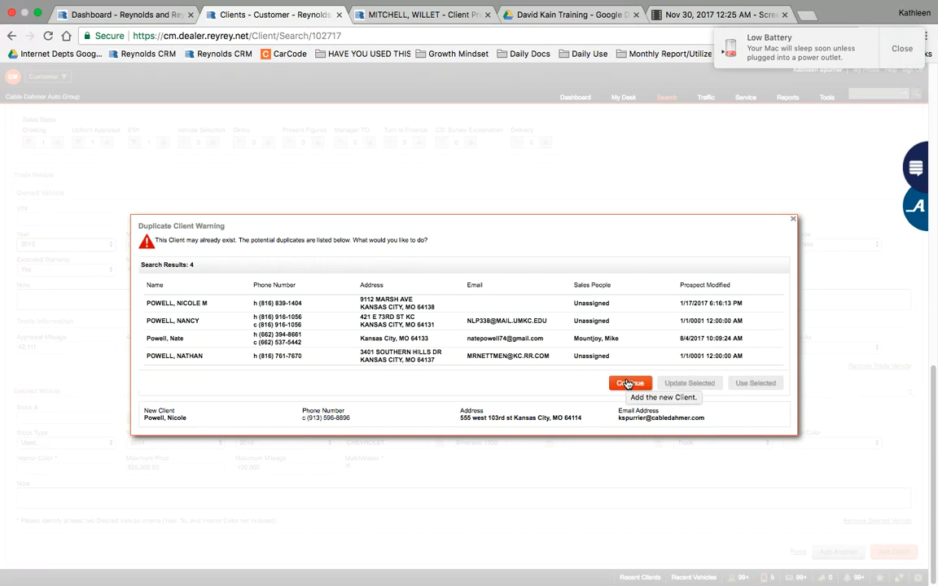
pyautogui.click(627, 382)
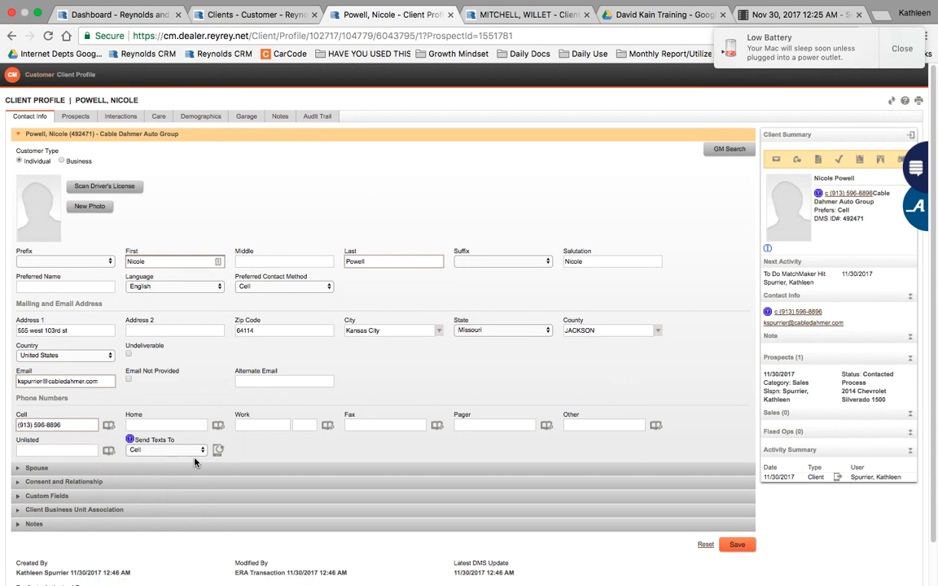
# Step: Expand the Spouse section, then the Consent and Relationship section
pyautogui.click(64, 471)
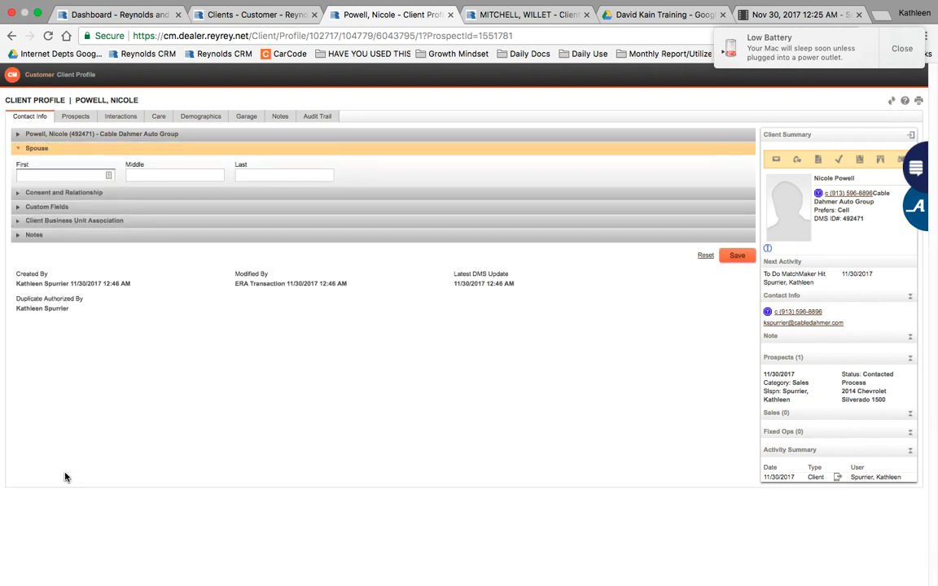
pyautogui.click(109, 194)
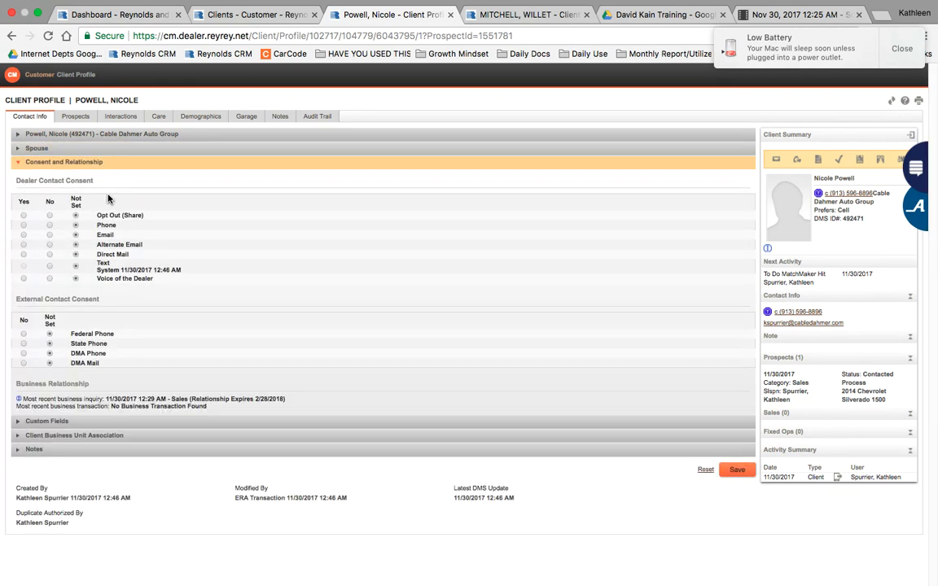